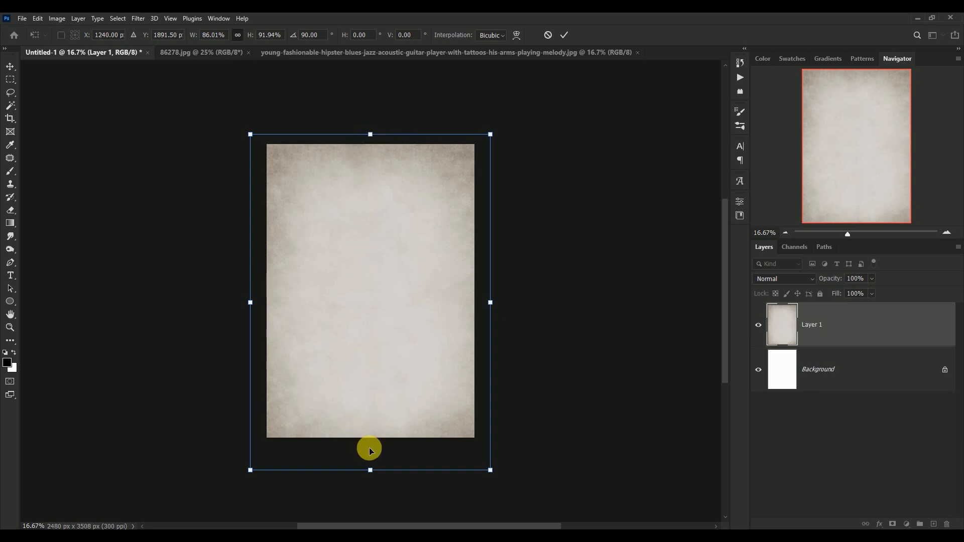
# Shrink the paper texture until it only slightly overhangs the canvas, and close the 86278.jpg document.
pyautogui.moveTo(370, 470); pyautogui.dragTo(373, 448)
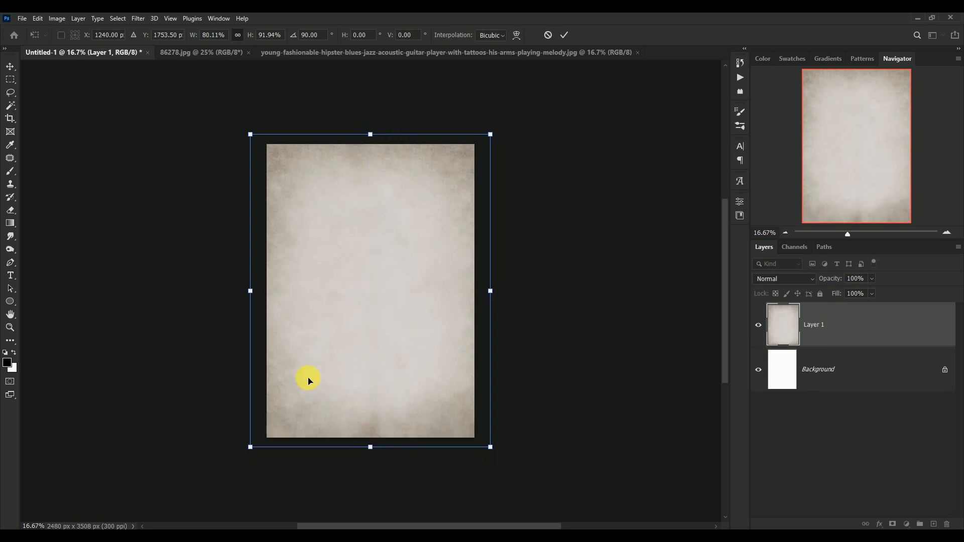
pyautogui.moveTo(250, 288); pyautogui.dragTo(258, 290)
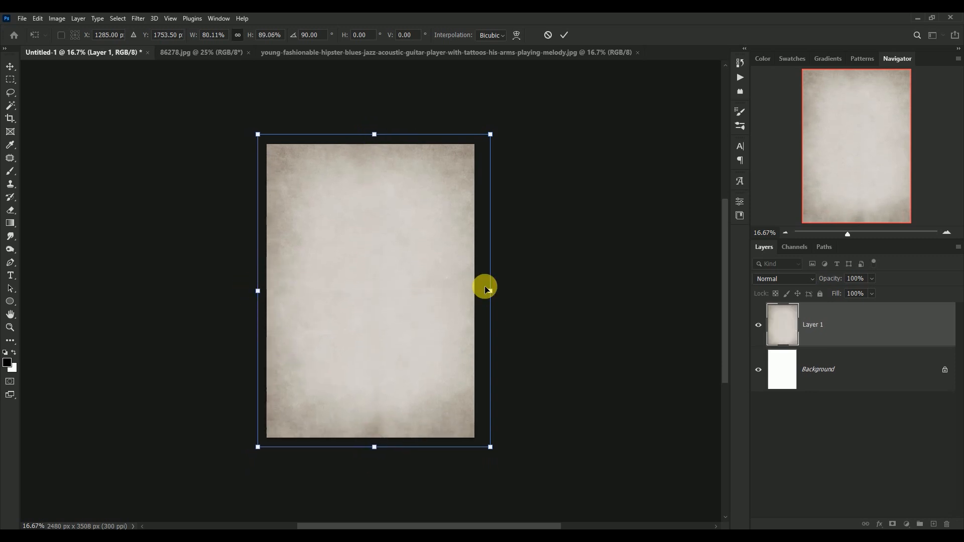
pyautogui.moveTo(488, 290); pyautogui.dragTo(480, 286)
pyautogui.press('Return')
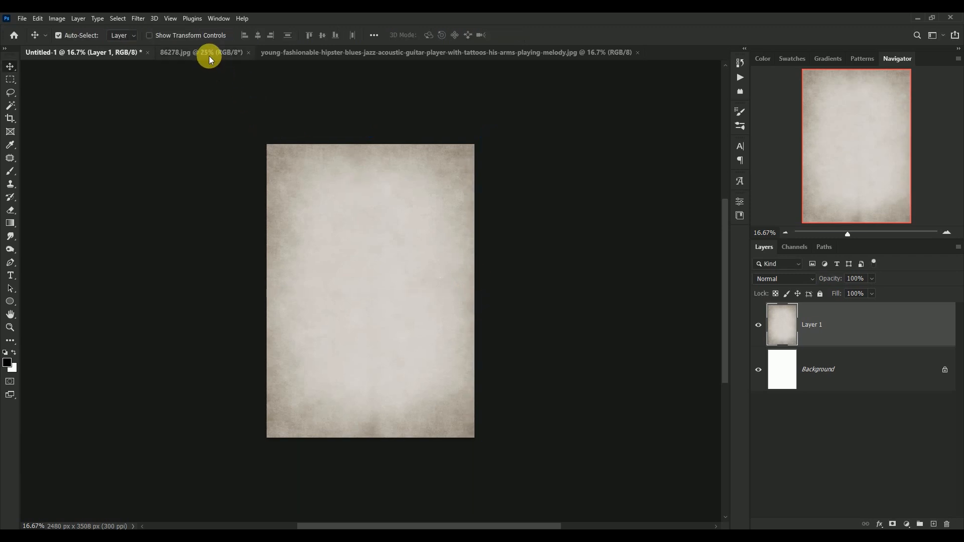
pyautogui.click(209, 54)
pyautogui.click(248, 52)
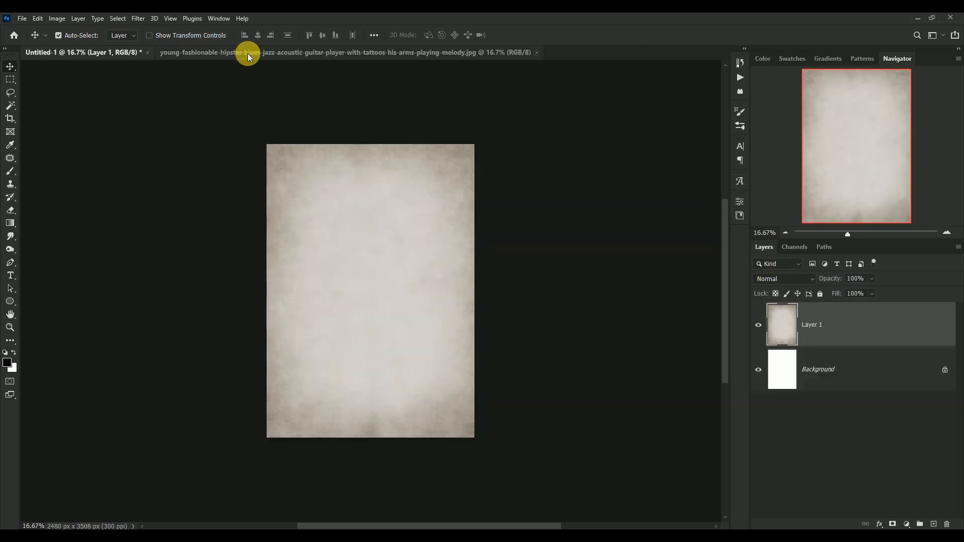
# Add a Curves adjustment above the paper texture and darken it with an RGB point at input 178, output 156.
pyautogui.scroll(2, 377, 296)
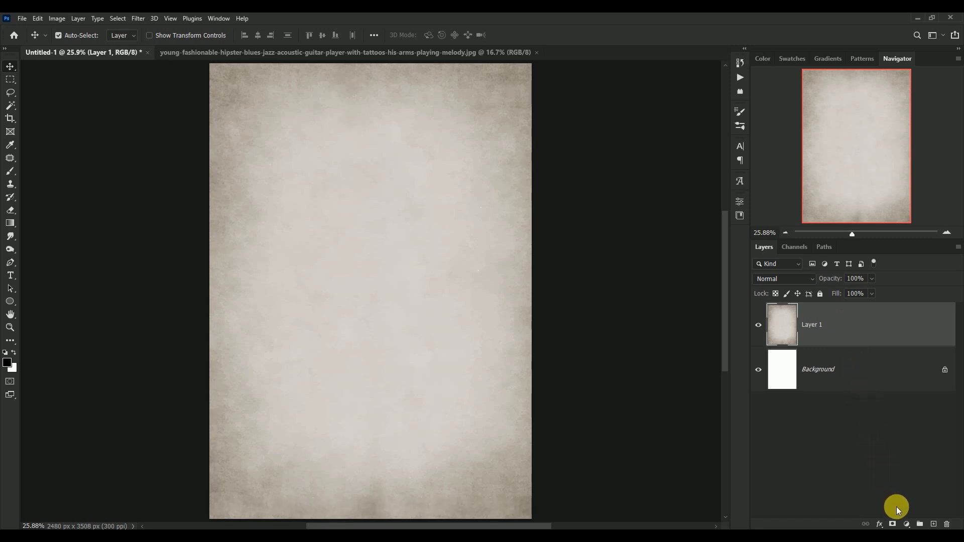
pyautogui.click(909, 523)
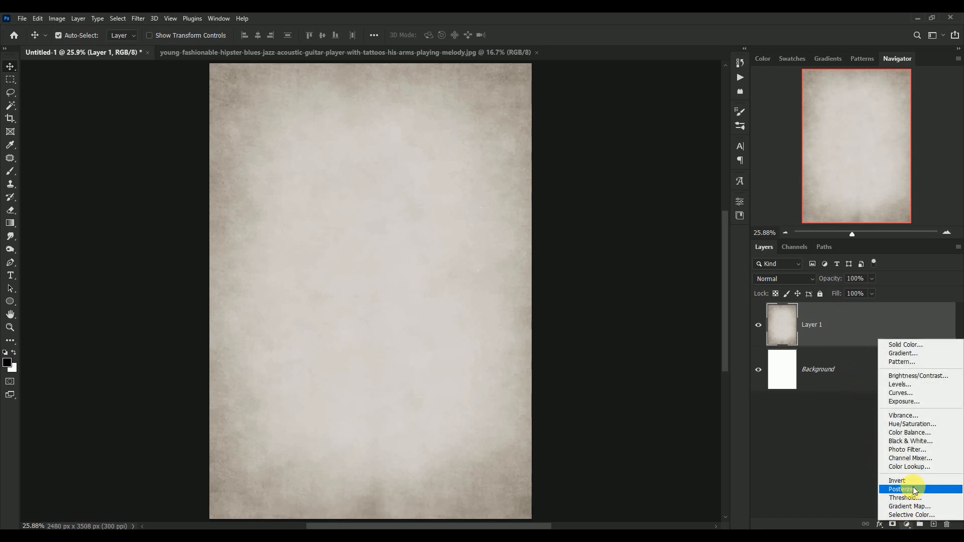
pyautogui.click(915, 390)
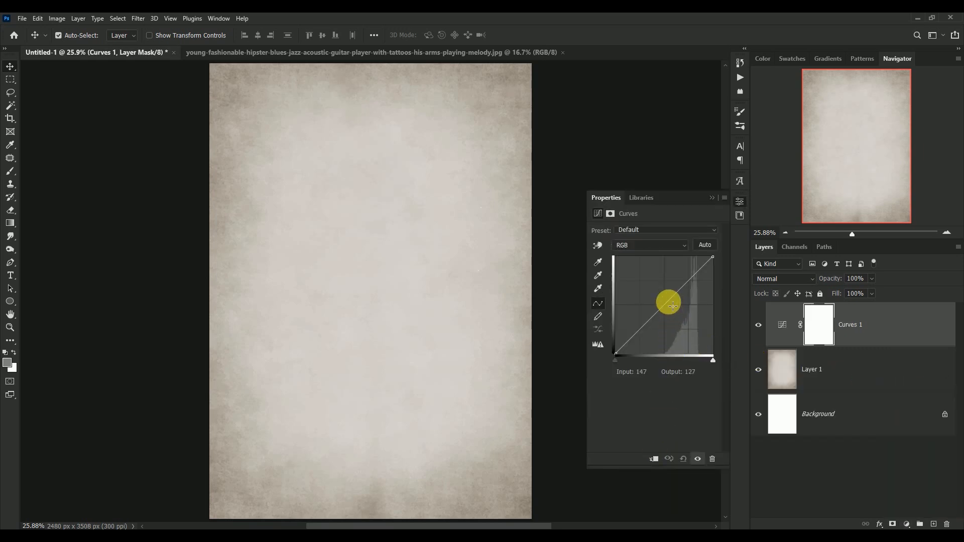
pyautogui.moveTo(669, 306); pyautogui.dragTo(687, 298)
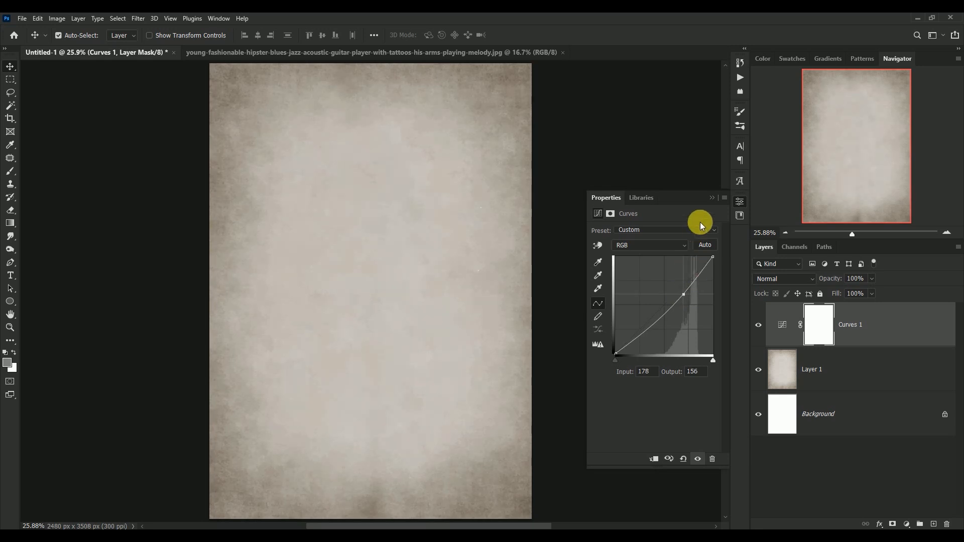
pyautogui.click(710, 198)
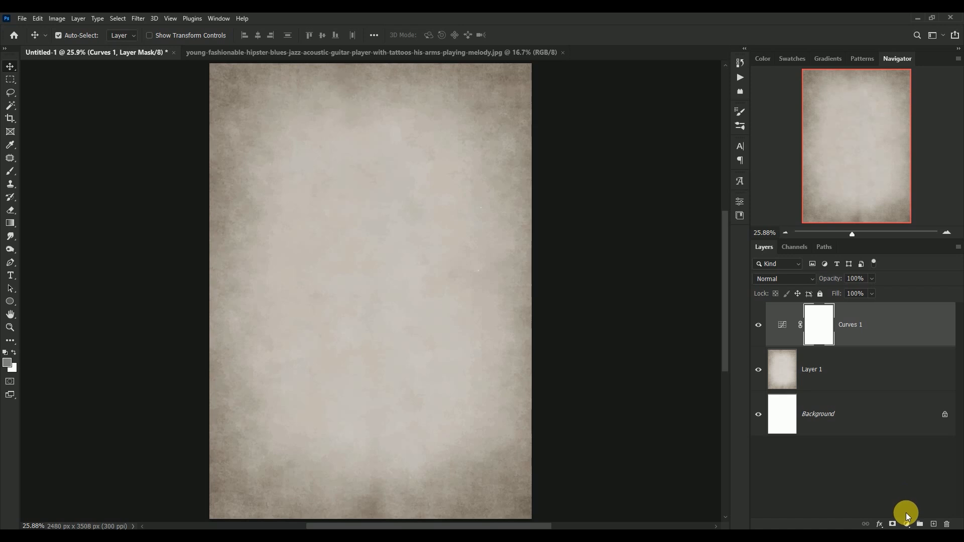
# Add a Vibrance adjustment above the curves with Vibrance -60 and Saturation -24.
pyautogui.click(908, 524)
pyautogui.click(914, 417)
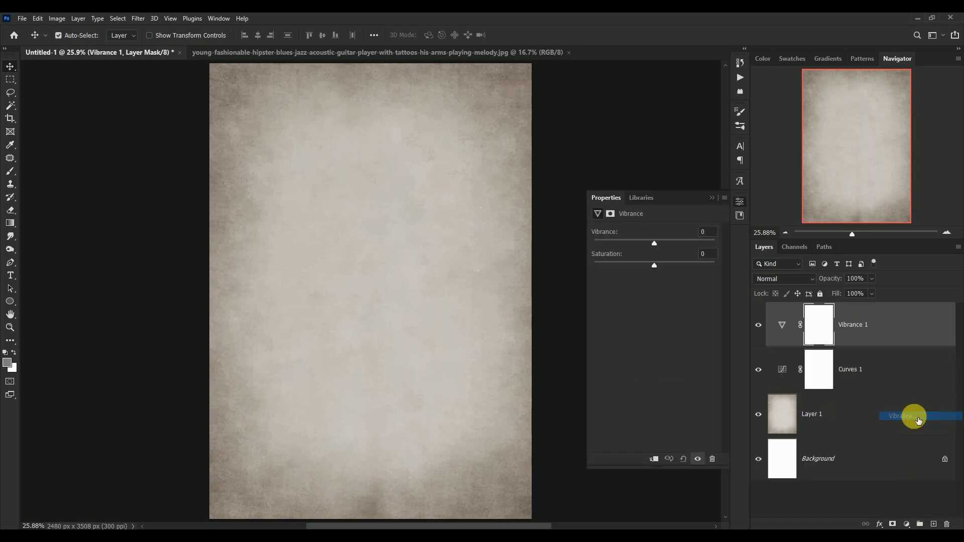
pyautogui.click(717, 239)
pyautogui.write('-6')
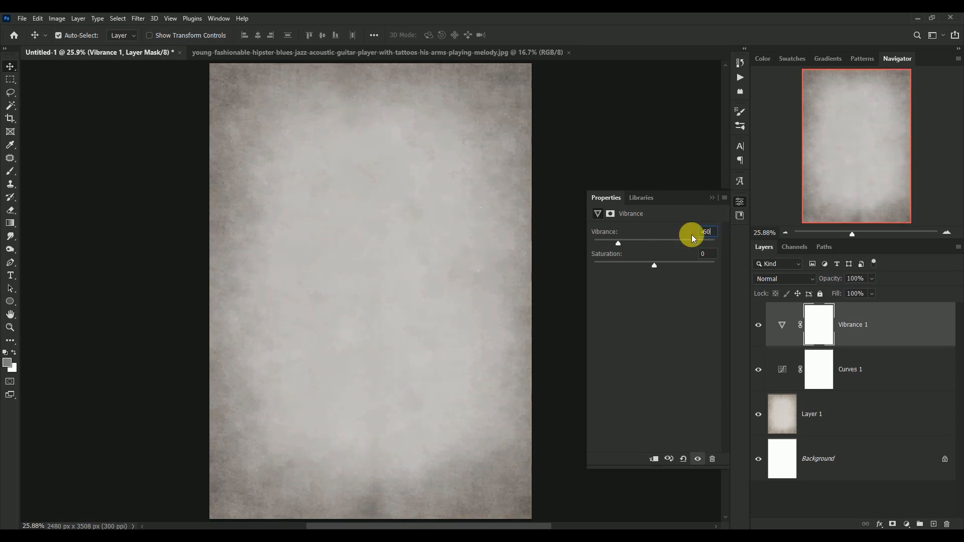
pyautogui.write('-24')
pyautogui.click(712, 198)
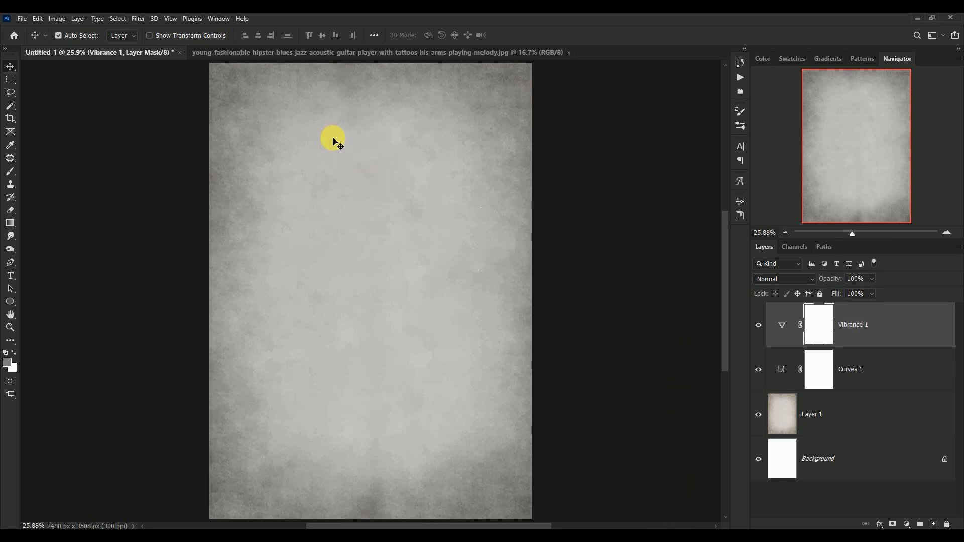
# Select the guitarist in the photo document with Select Subject and mask out the photo's background.
pyautogui.click(319, 54)
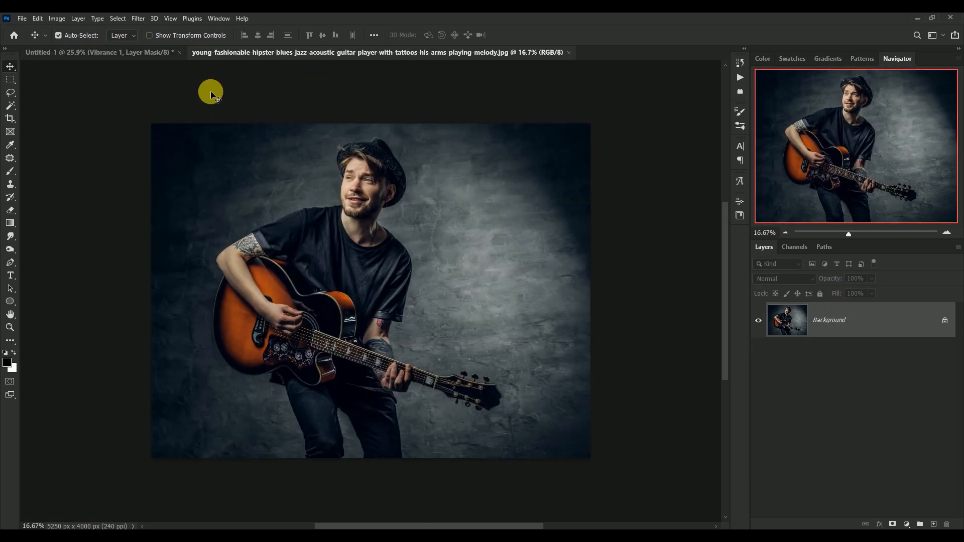
pyautogui.click(111, 19)
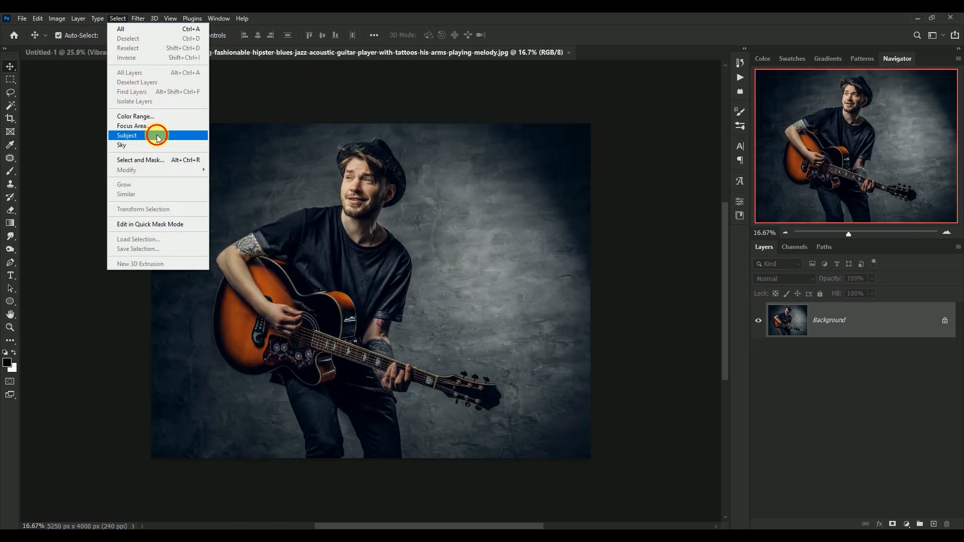
pyautogui.click(157, 134)
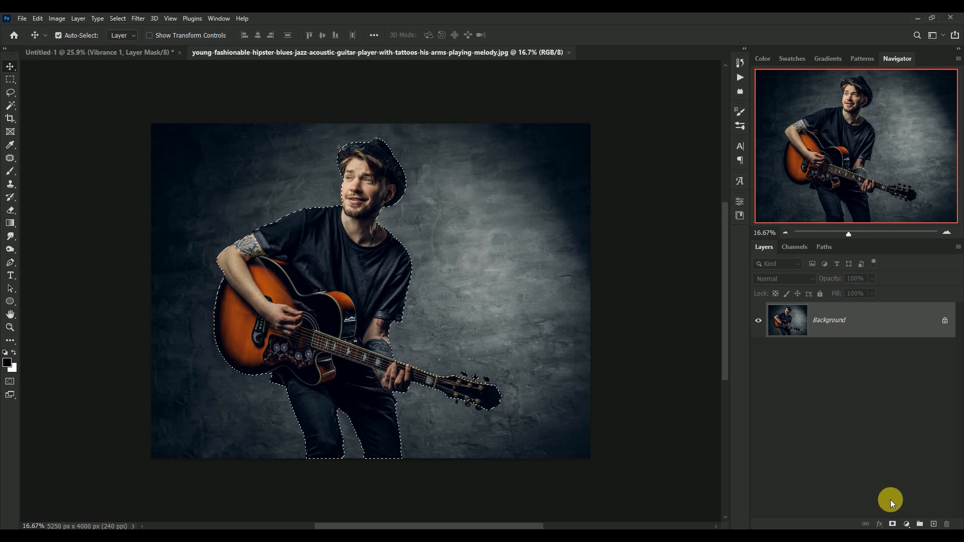
pyautogui.click(893, 524)
# Copy the masked guitarist layer into the Untitled-1 document and close the photo document without saving.
pyautogui.moveTo(356, 250); pyautogui.dragTo(365, 274)
pyautogui.click(381, 52)
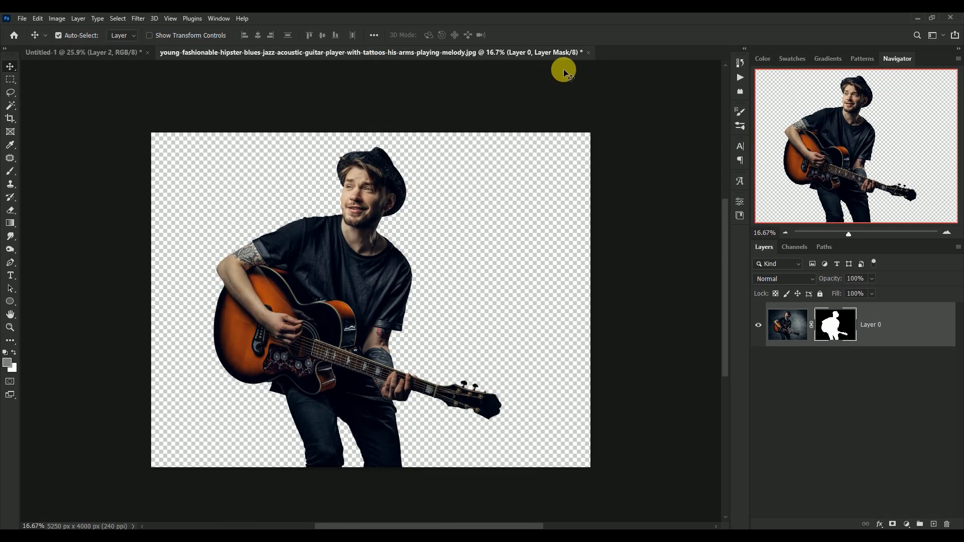
pyautogui.click(589, 53)
pyautogui.click(477, 208)
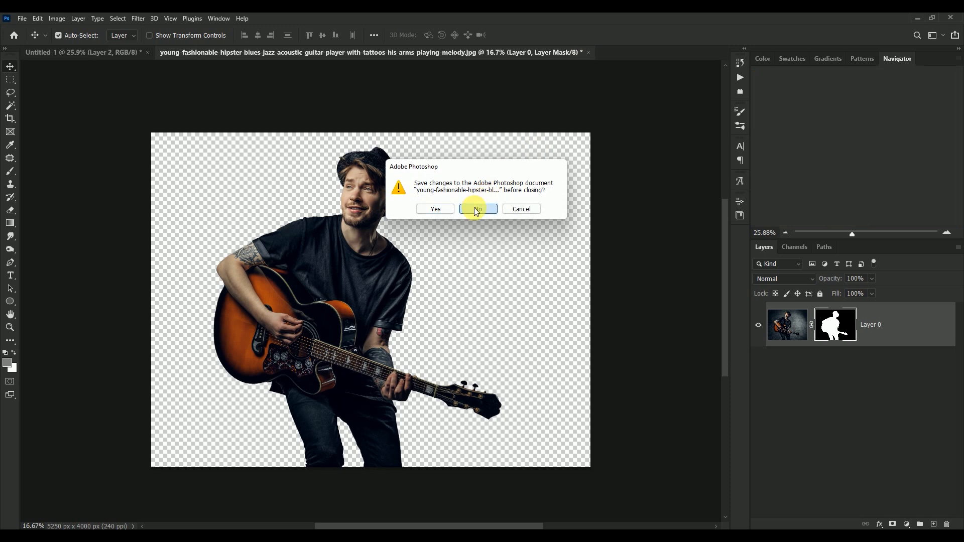
# Scale the guitarist layer down proportionally and position it in the lower part of the canvas with the legs reaching the bottom edge.
pyautogui.moveTo(377, 231); pyautogui.dragTo(376, 246)
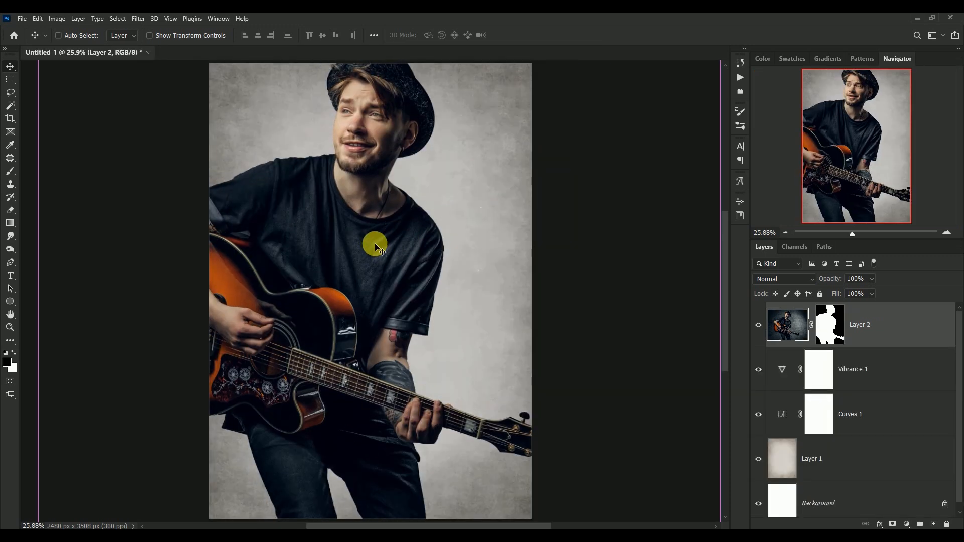
pyautogui.hotkey('ctrl', 't')
pyautogui.hotkey('ctrl', '-')
pyautogui.hotkey('ctrl', '-')
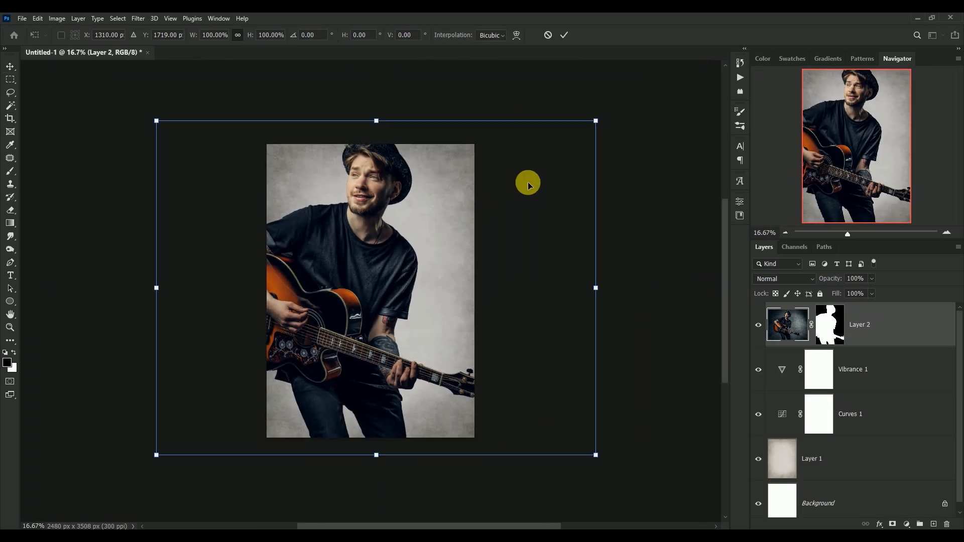
pyautogui.moveTo(596, 121); pyautogui.dragTo(442, 196)
pyautogui.moveTo(324, 275); pyautogui.dragTo(396, 276)
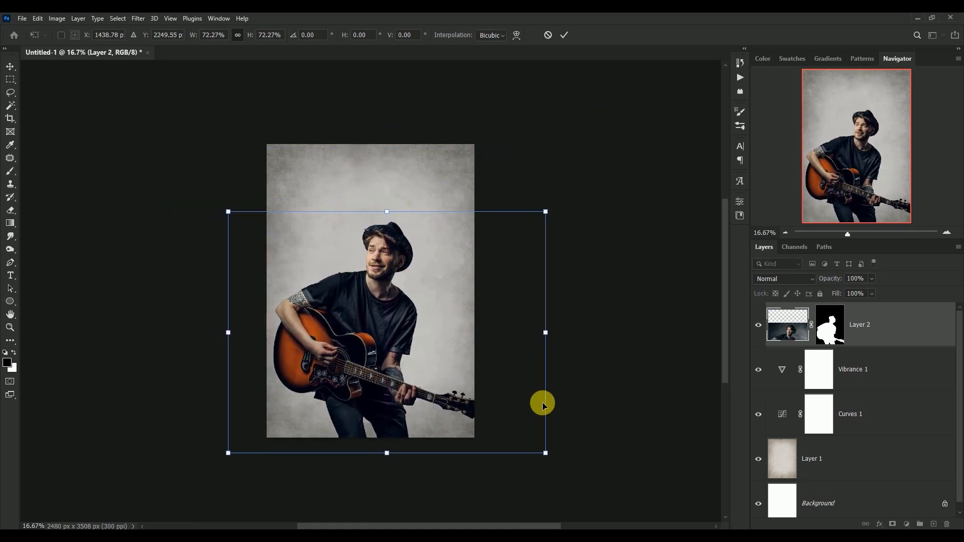
pyautogui.moveTo(549, 453); pyautogui.dragTo(522, 435)
pyautogui.moveTo(356, 356); pyautogui.dragTo(366, 357)
pyautogui.moveTo(535, 213); pyautogui.dragTo(548, 202)
pyautogui.moveTo(355, 286); pyautogui.dragTo(344, 286)
pyautogui.press('Return')
# Apply the layer mask of the guitarist layer permanently.
pyautogui.scroll(2, 361, 286)
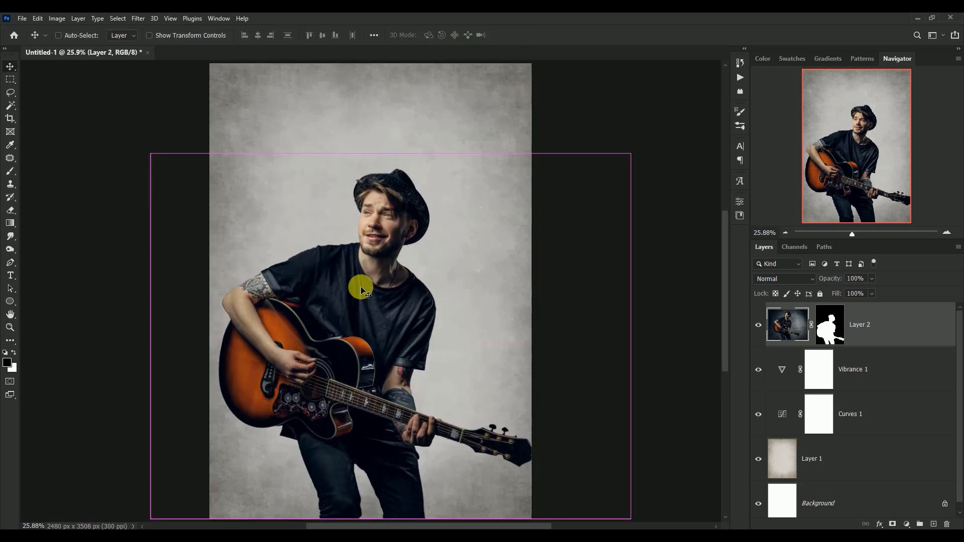
pyautogui.click(829, 321)
pyautogui.rightClick(828, 326)
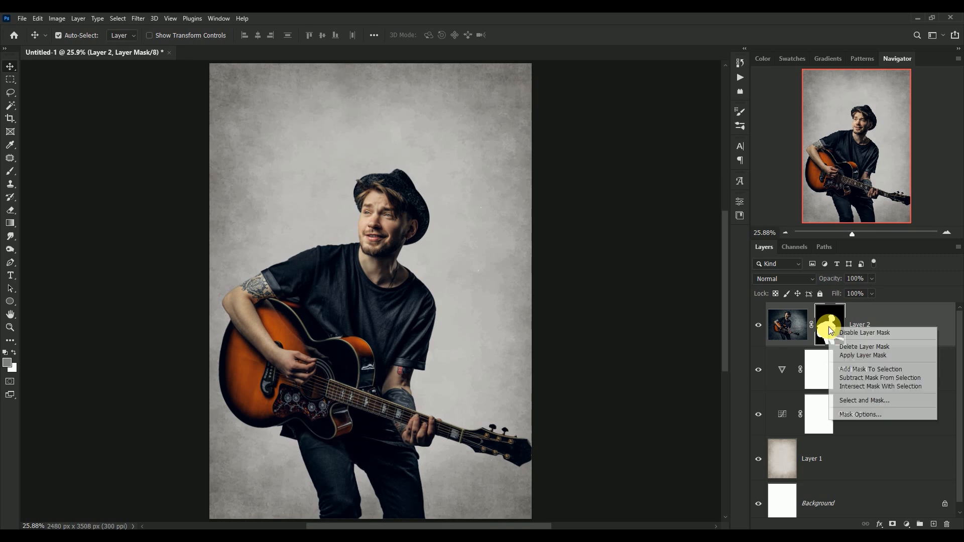
pyautogui.click(844, 355)
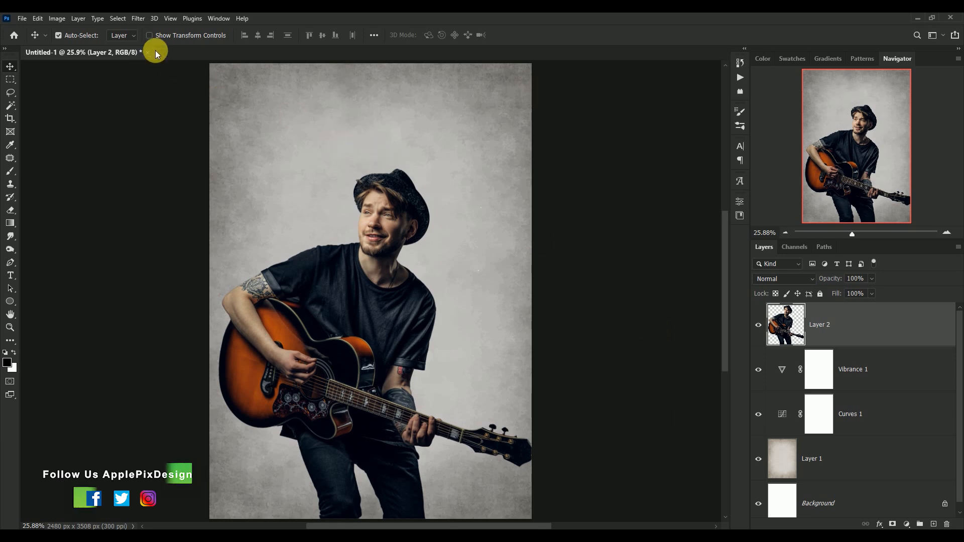
# Apply the Oil Paint filter to the guitarist layer with Stylization 4.5, Cleanliness 4.0, Scale 0.4, Bristle Detail 0.0 and Shine 0.0.
pyautogui.click(139, 19)
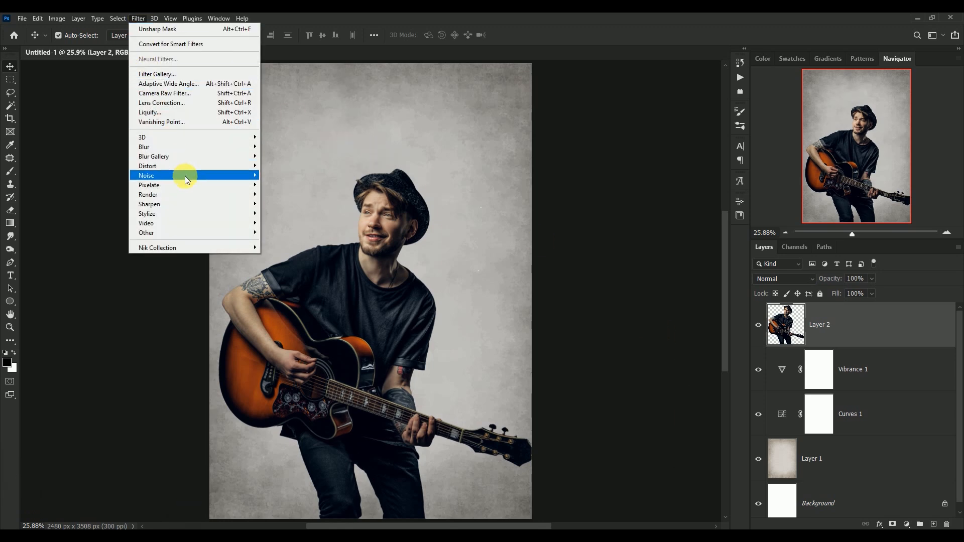
pyautogui.moveTo(194, 215)
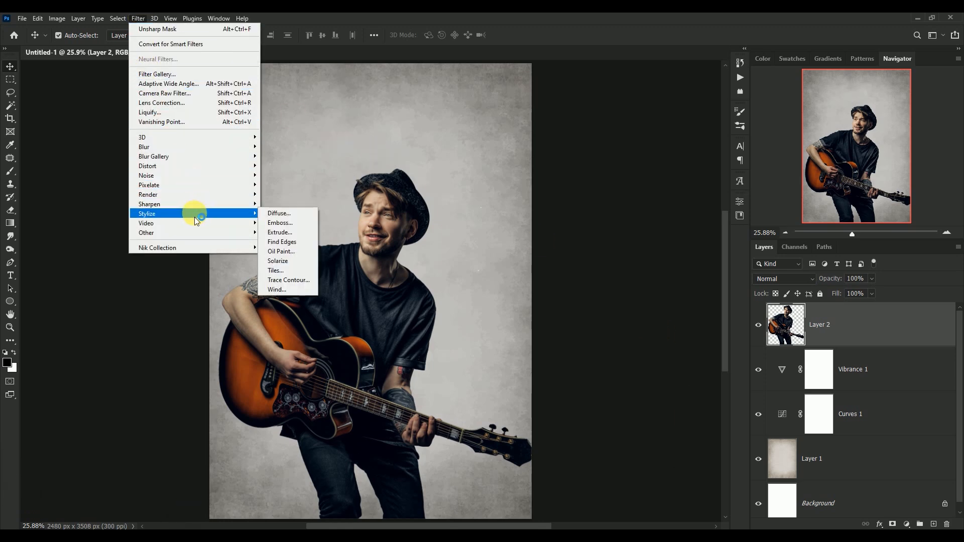
pyautogui.click(299, 251)
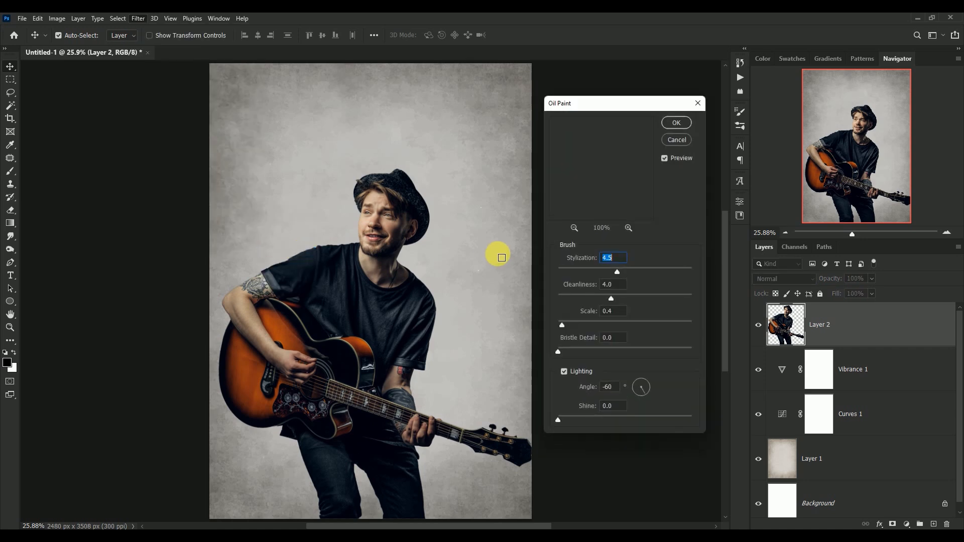
pyautogui.click(574, 227)
pyautogui.moveTo(605, 197)
pyautogui.mouseDown()
pyautogui.moveTo(604, 157)
pyautogui.moveTo(629, 214)
pyautogui.mouseUp()
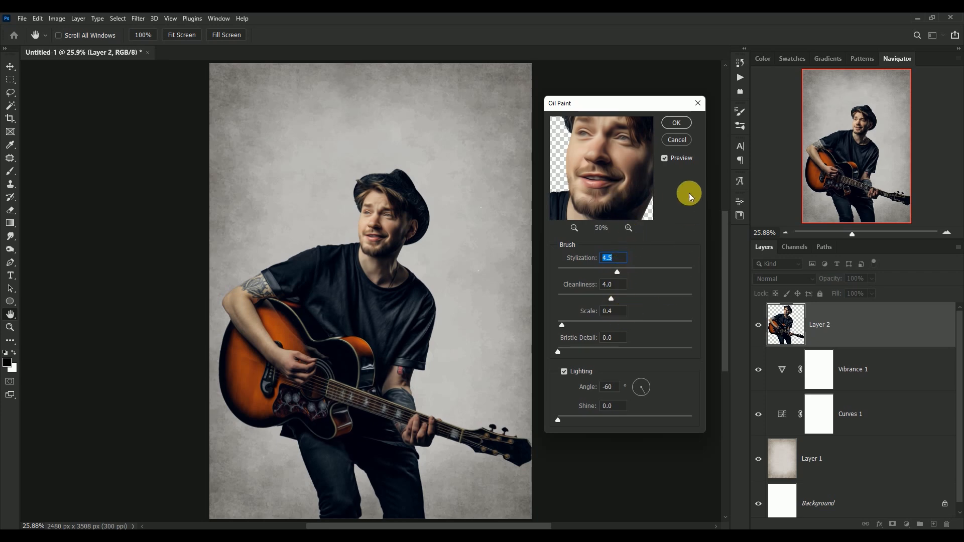
pyautogui.click(678, 123)
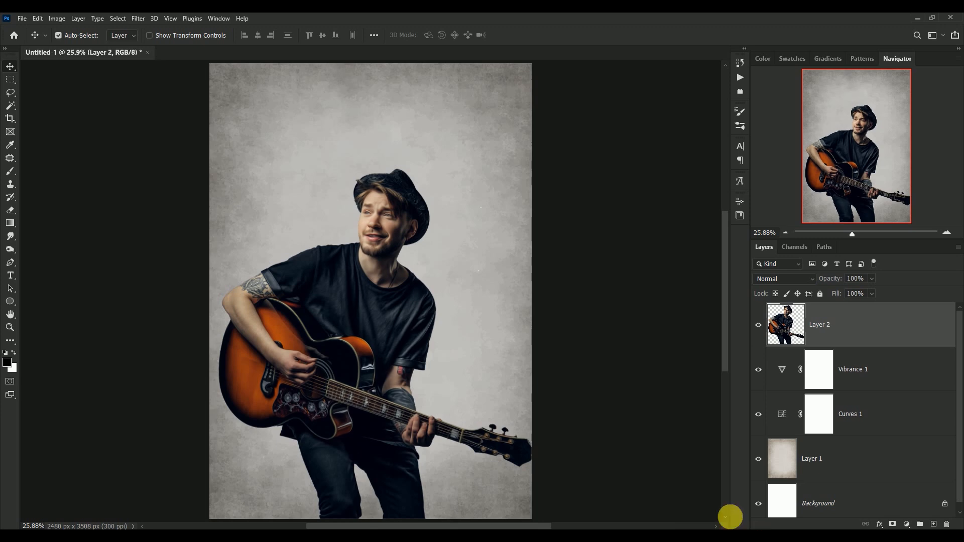
# Convert the guitarist layer to a smart object and add Oil Paint as a smart filter with Stylization 4.5, Cleanliness 4.0 and Scale 0.4.
pyautogui.rightClick(848, 327)
pyautogui.click(807, 245)
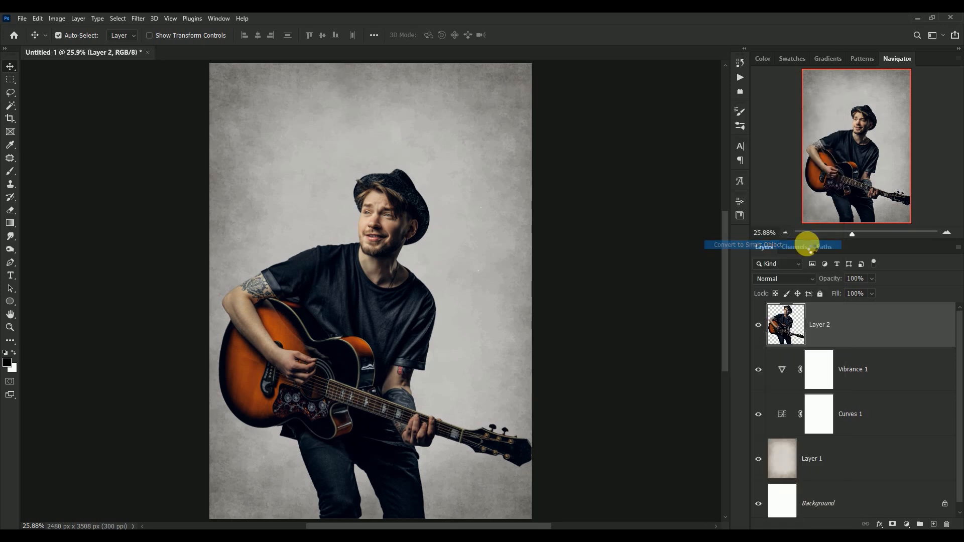
pyautogui.click(137, 18)
pyautogui.moveTo(197, 217)
pyautogui.click(301, 251)
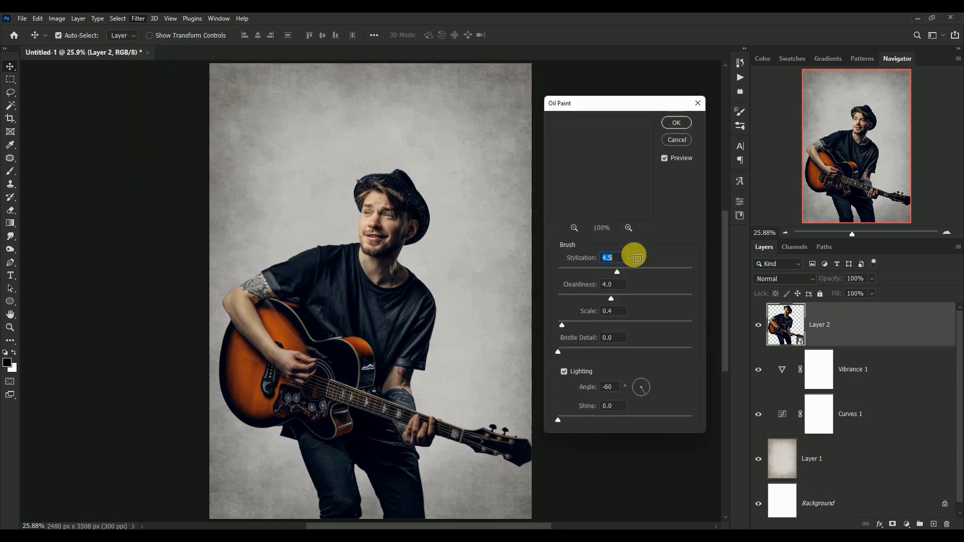
pyautogui.click(572, 229)
pyautogui.click(572, 229)
pyautogui.click(572, 230)
pyautogui.moveTo(601, 139); pyautogui.dragTo(614, 204)
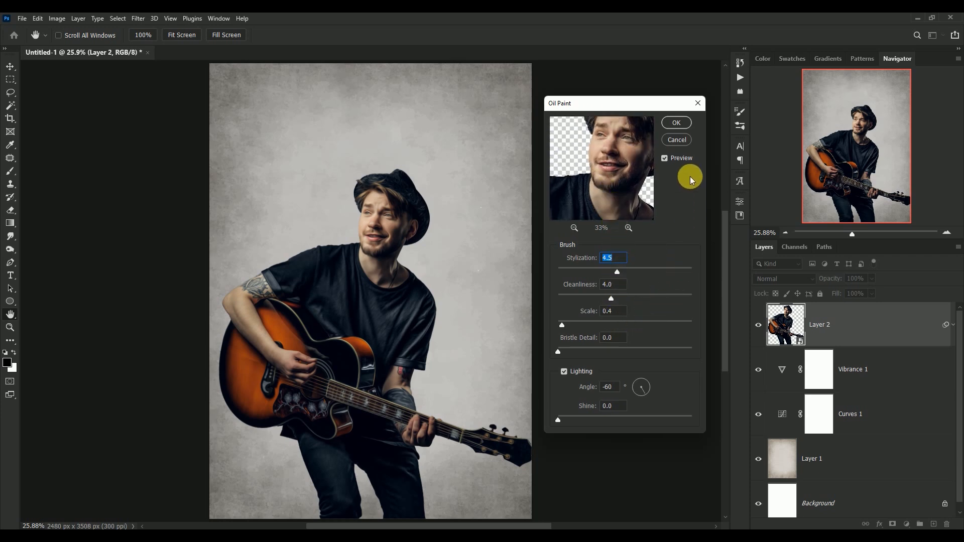
pyautogui.click(676, 123)
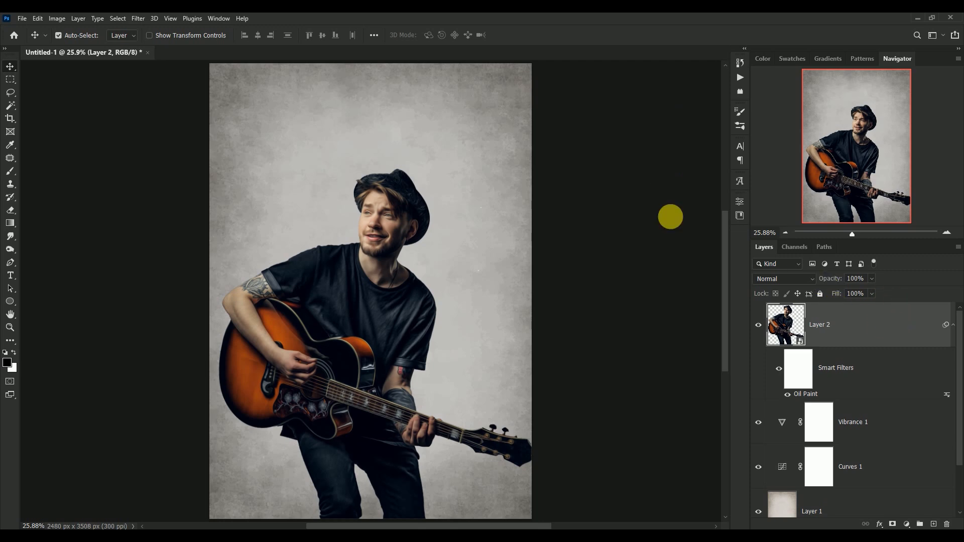
# Add the Poster Edges gallery filter to the guitarist smart object with Edge Thickness 10, Edge Intensity 0 and Posterization 6.
pyautogui.click(139, 19)
pyautogui.click(153, 76)
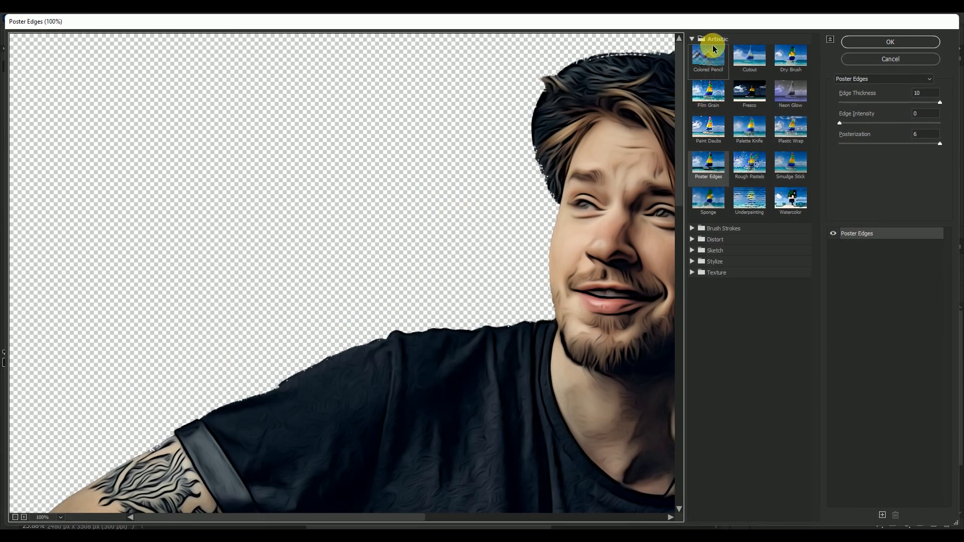
pyautogui.click(709, 163)
pyautogui.moveTo(645, 178); pyautogui.dragTo(377, 182)
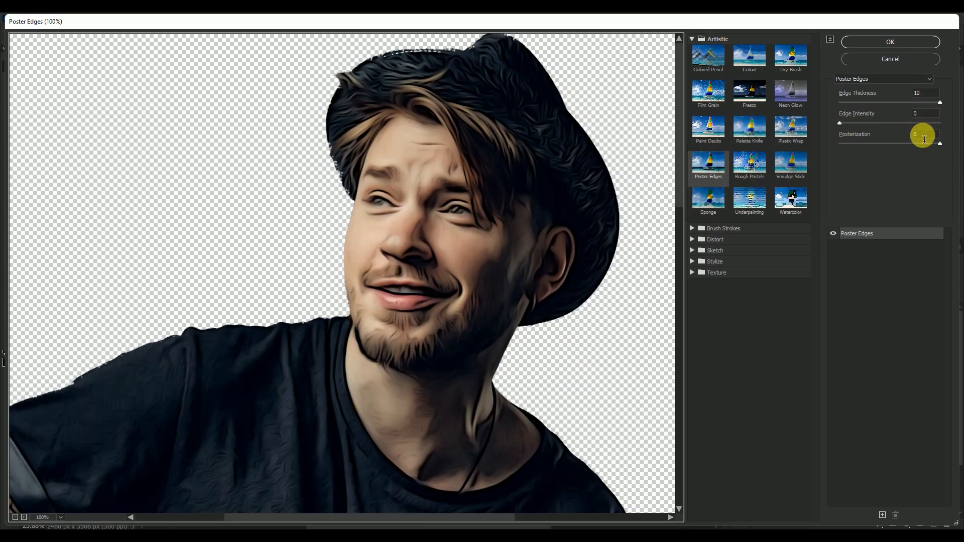
pyautogui.click(913, 42)
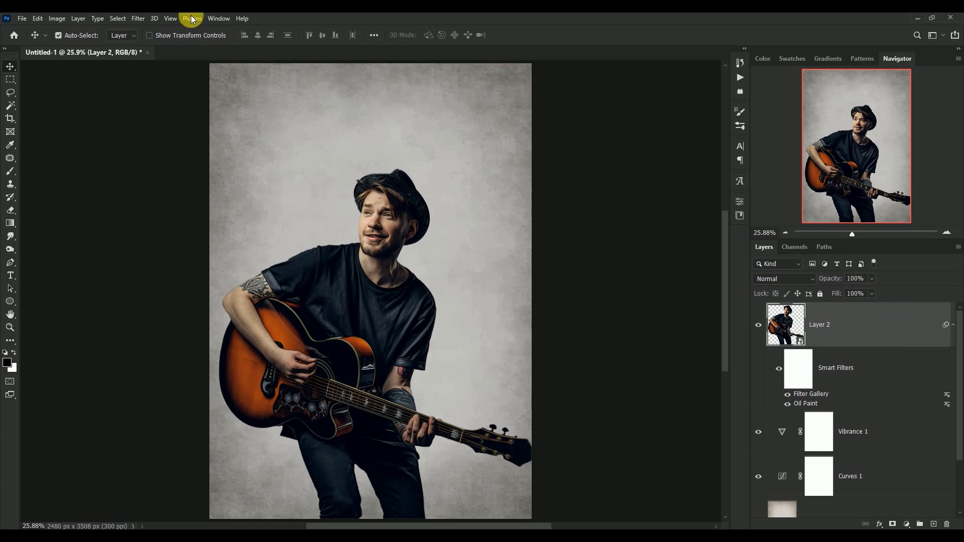
# Add a Smart Blur smart filter to the guitarist layer with Radius 2.9, Threshold 0.7, Quality Low and Mode Normal.
pyautogui.click(137, 18)
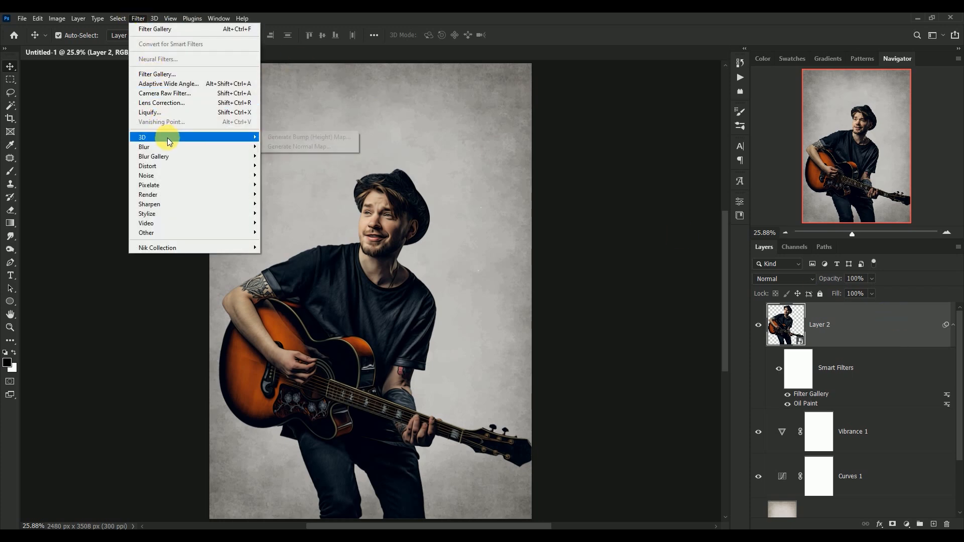
pyautogui.moveTo(167, 146)
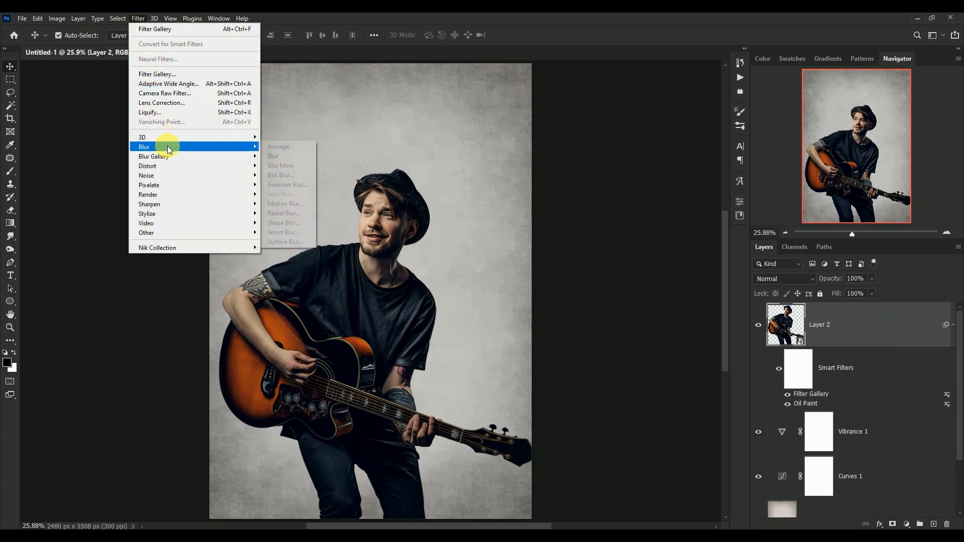
pyautogui.click(301, 232)
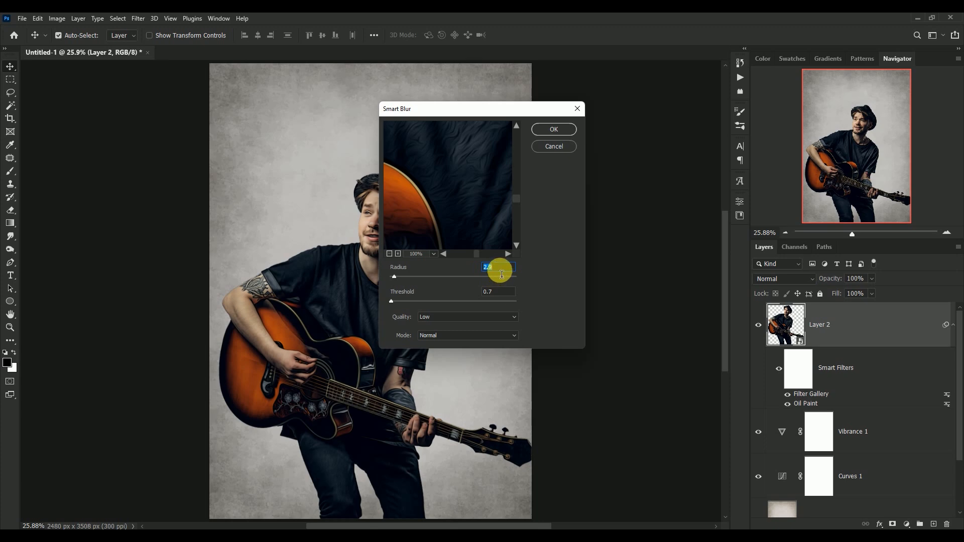
pyautogui.click(390, 254)
pyautogui.click(389, 254)
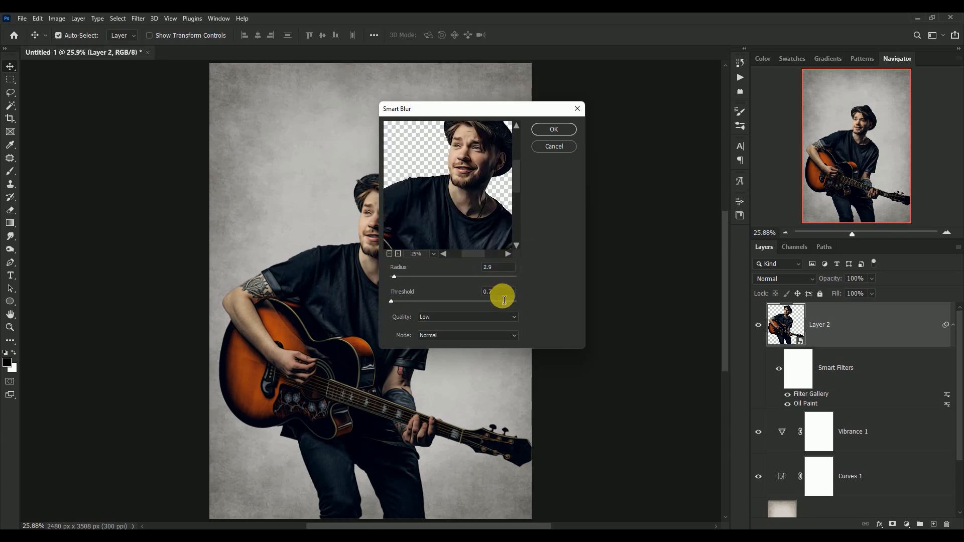
pyautogui.click(568, 132)
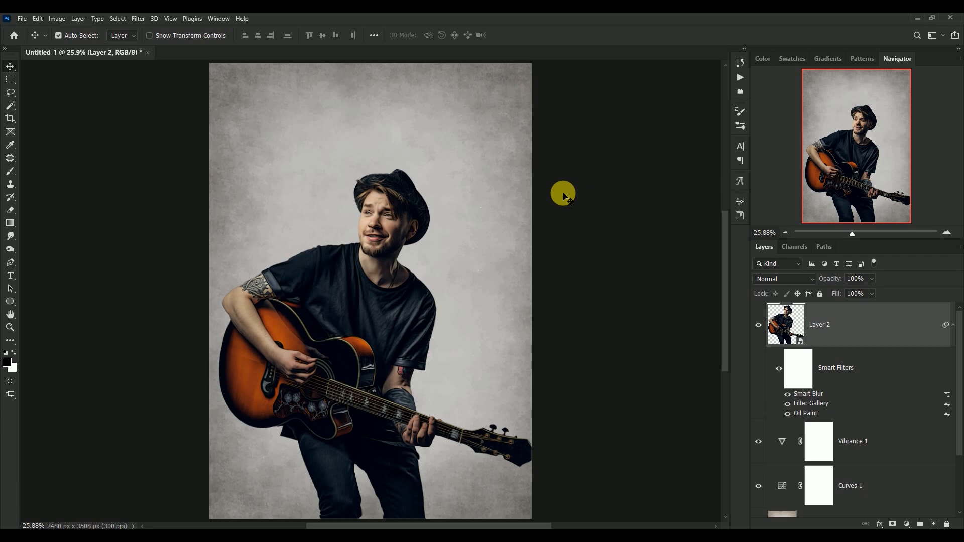
# Duplicate the guitarist's Oil Paint smart filter to the top of the filter stack, above Smart Blur, and collapse the filter list.
pyautogui.hotkey('ctrl', '+')
pyautogui.hotkey('ctrl', '+')
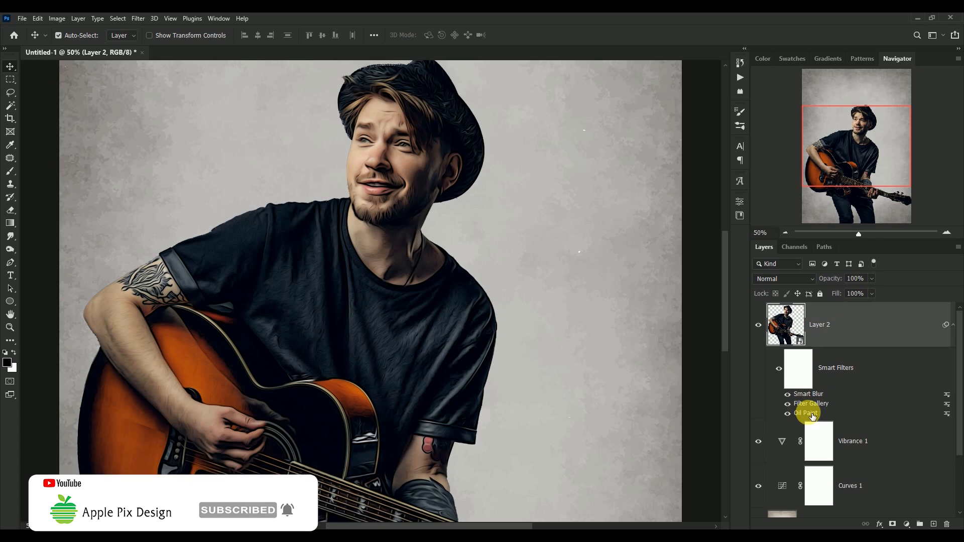
pyautogui.moveTo(812, 417)
pyautogui.mouseDown()
pyautogui.moveTo(807, 403)
pyautogui.moveTo(853, 387)
pyautogui.mouseUp()
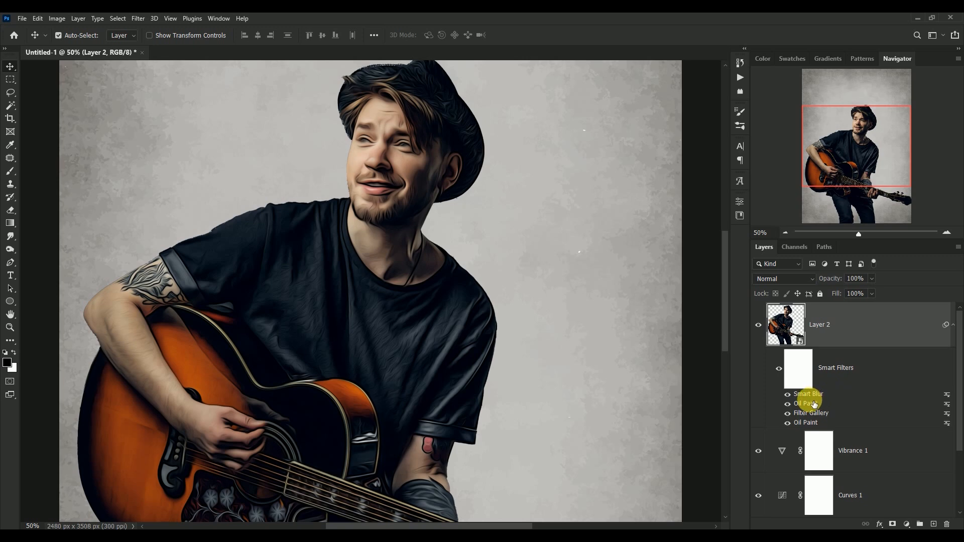
pyautogui.moveTo(812, 398); pyautogui.dragTo(811, 409)
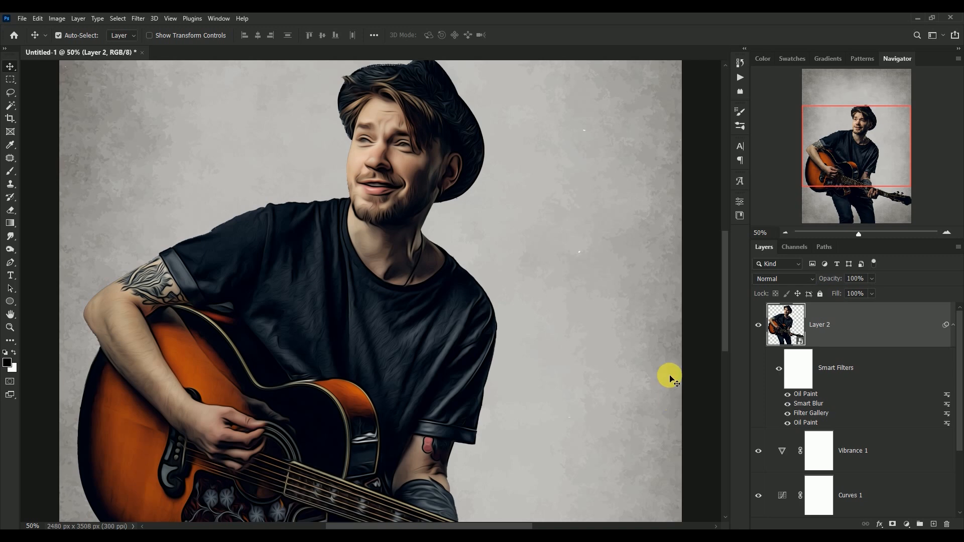
pyautogui.click(953, 324)
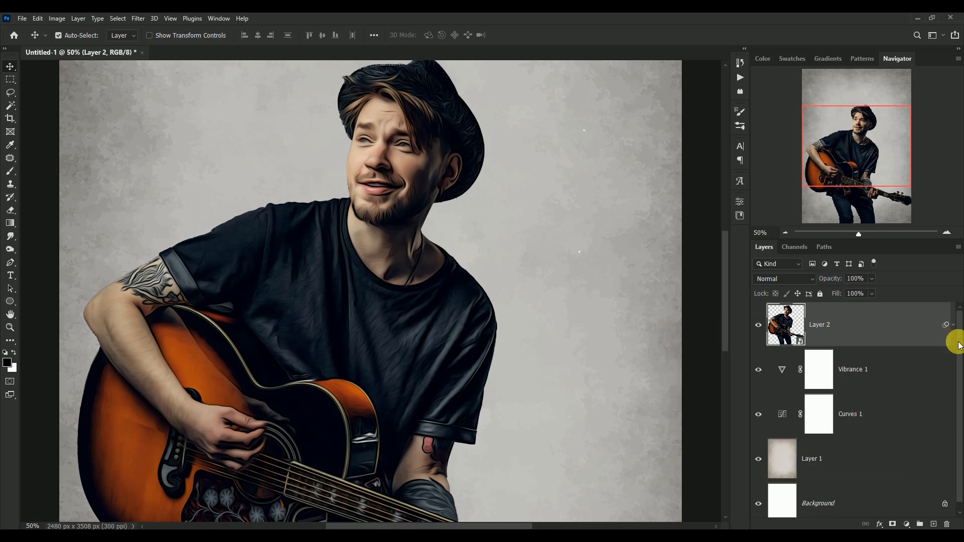
# Add an Unsharp Mask smart filter to the guitarist layer with Amount 154%, Radius 8.5 pixels and Threshold 9.
pyautogui.click(138, 18)
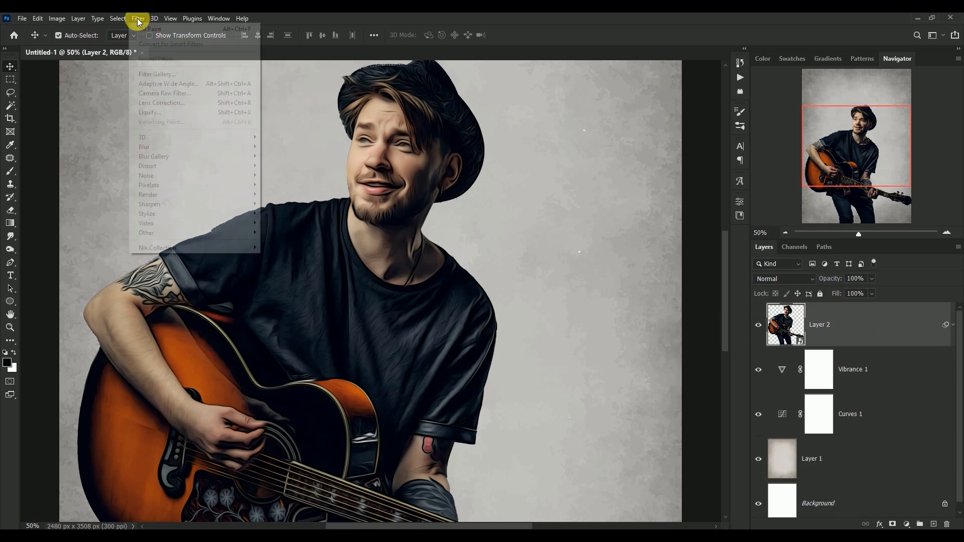
pyautogui.moveTo(172, 213)
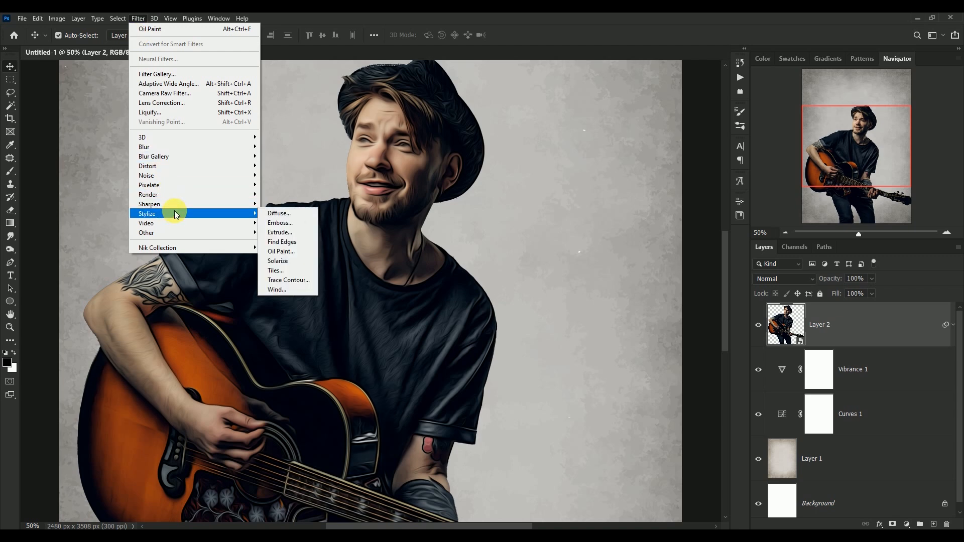
pyautogui.click(304, 253)
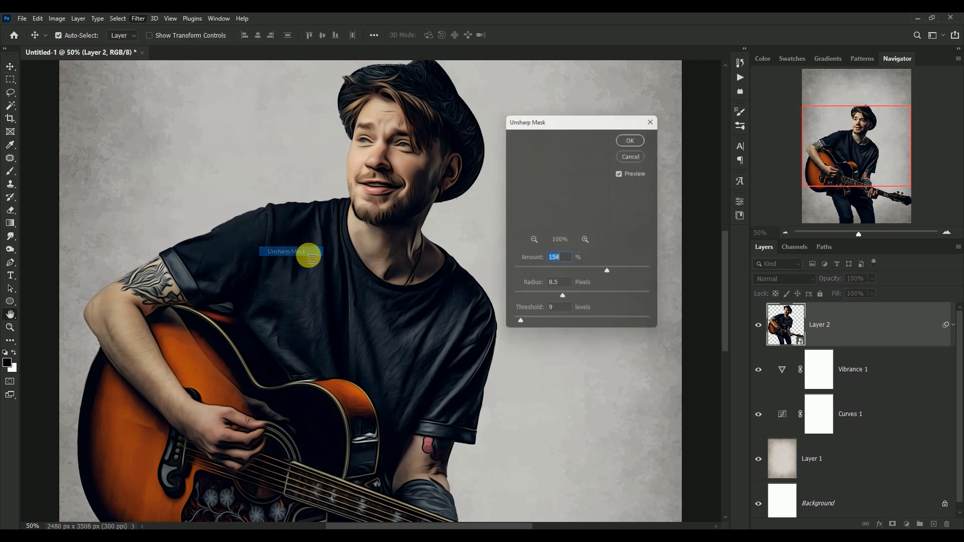
pyautogui.click(531, 240)
pyautogui.moveTo(569, 187); pyautogui.dragTo(562, 228)
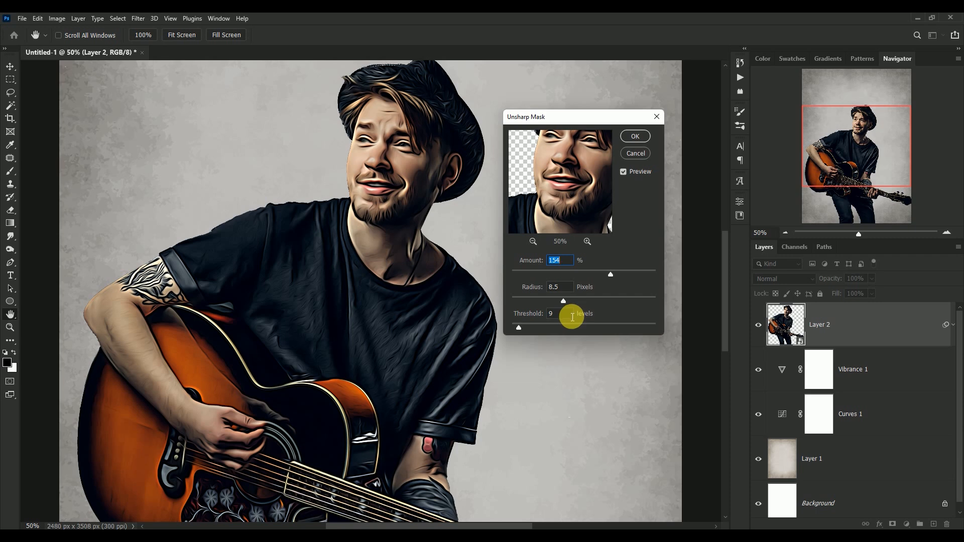
pyautogui.click(632, 137)
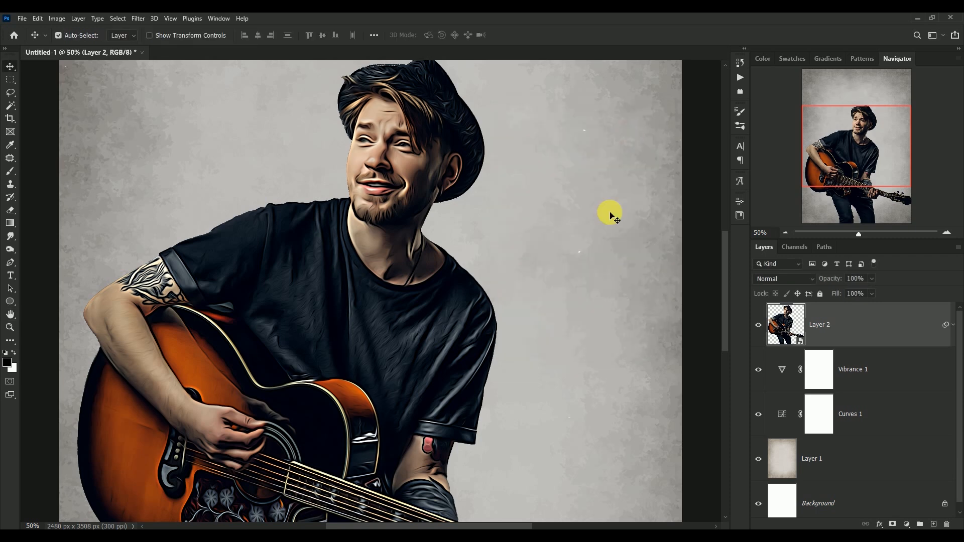
pyautogui.moveTo(383, 215); pyautogui.dragTo(429, 243)
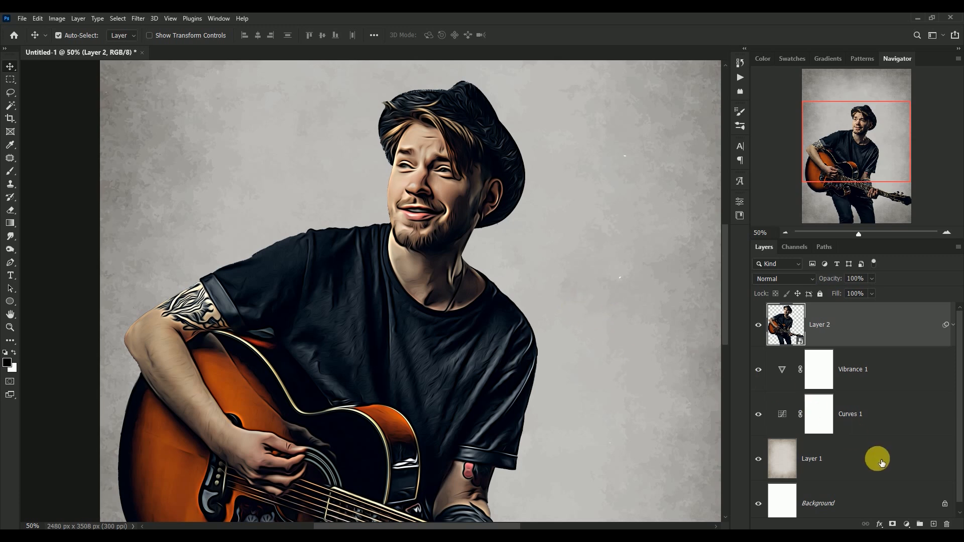
# Add a Levels adjustment layer with default settings above the guitarist layer.
pyautogui.click(906, 524)
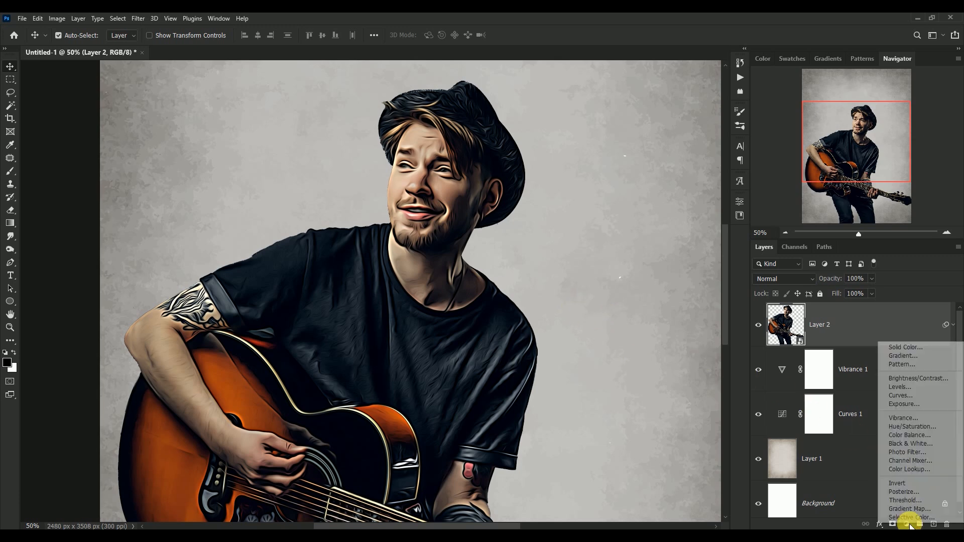
pyautogui.click(916, 388)
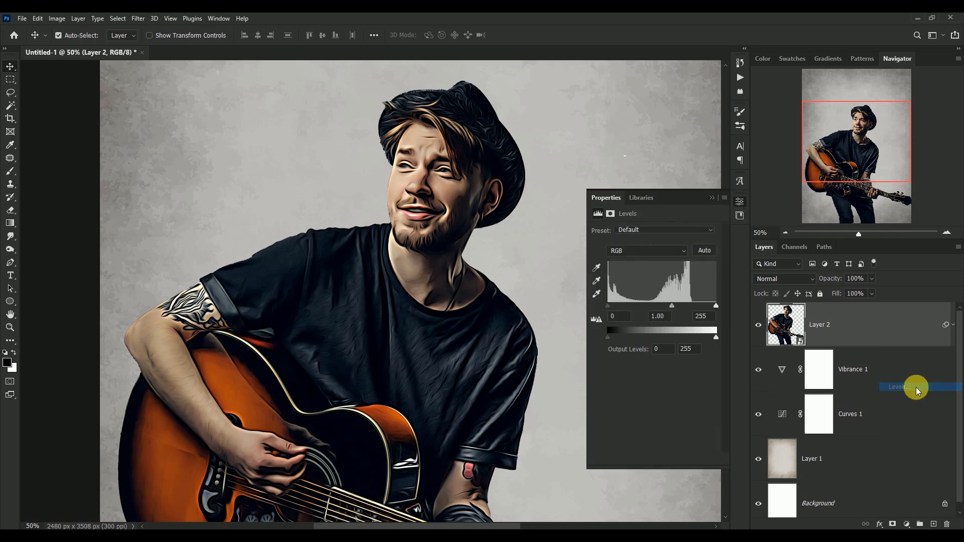
pyautogui.click(714, 197)
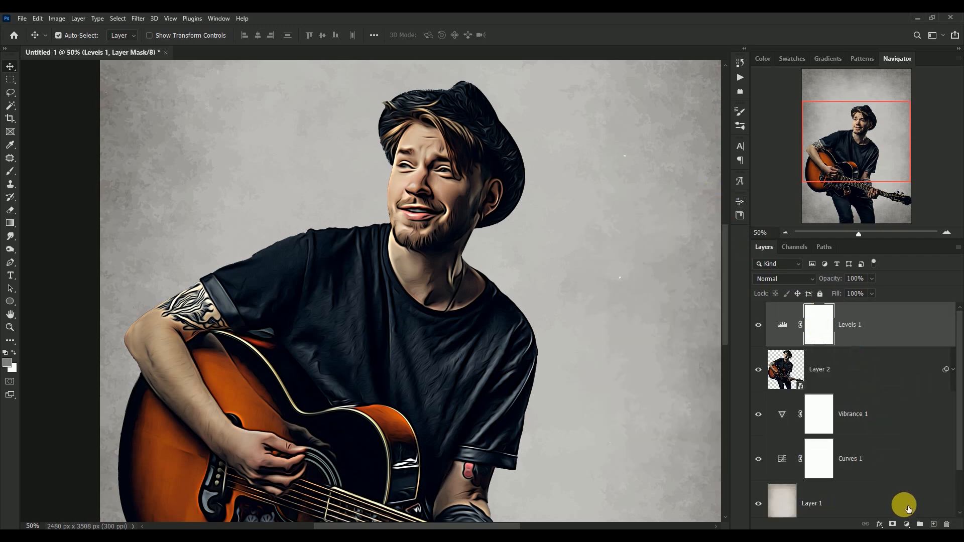
# Add a Hue/Saturation adjustment layer above the Levels layer with Saturation set to -100.
pyautogui.click(907, 524)
pyautogui.click(919, 430)
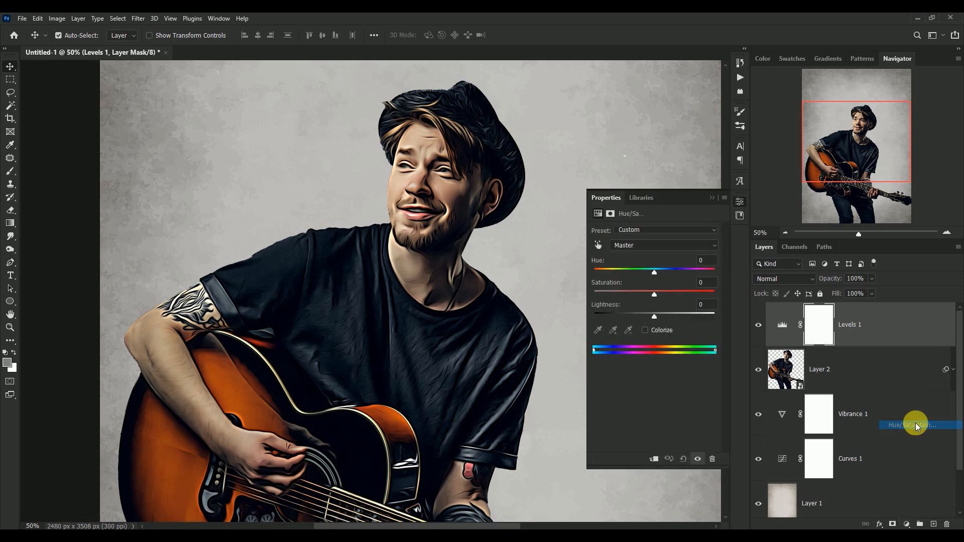
pyautogui.moveTo(655, 293); pyautogui.dragTo(610, 293)
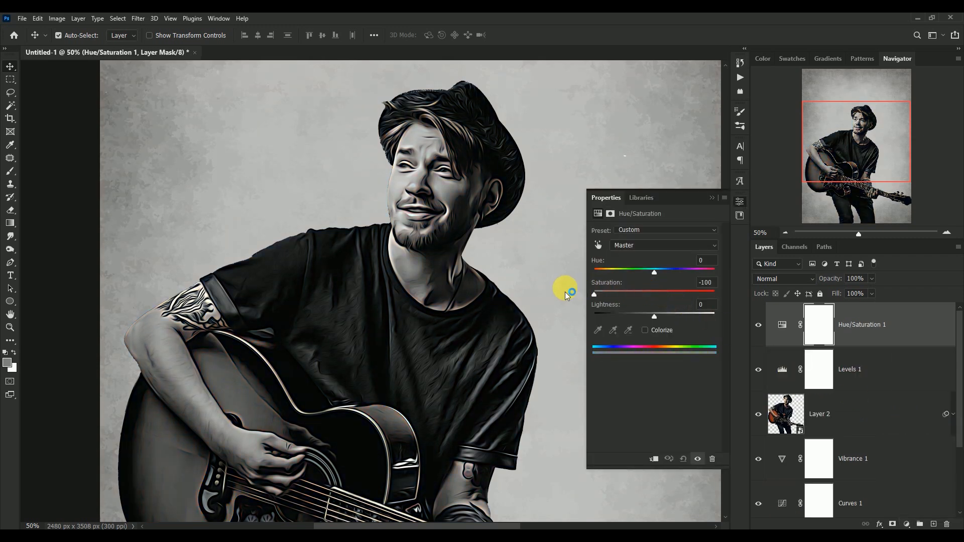
pyautogui.click(710, 198)
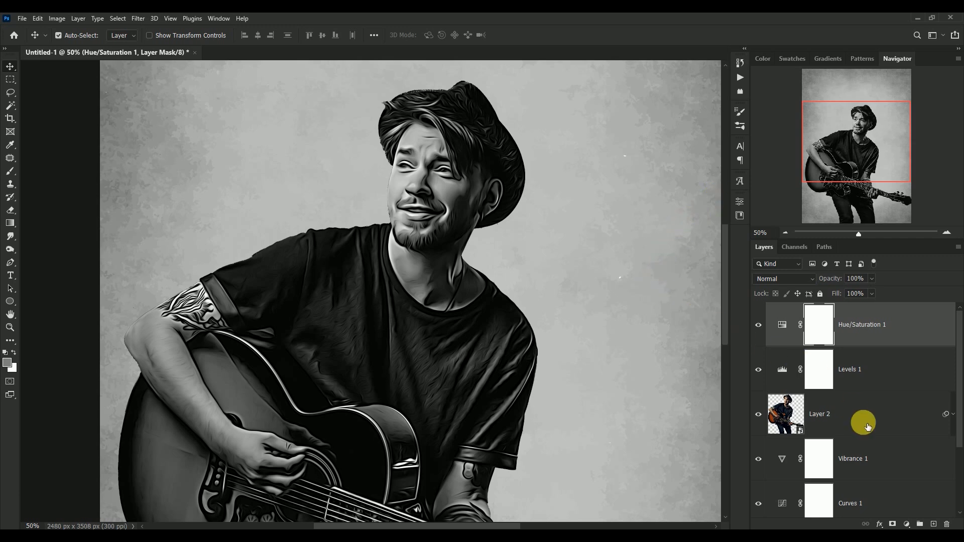
# Add a Posterize adjustment layer with 4 levels above the Hue/Saturation layer.
pyautogui.click(906, 524)
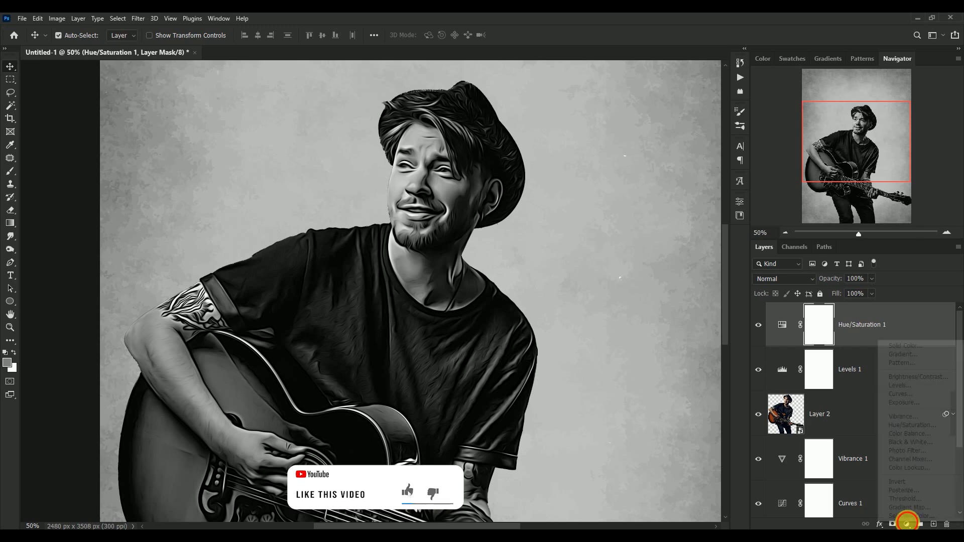
pyautogui.click(929, 491)
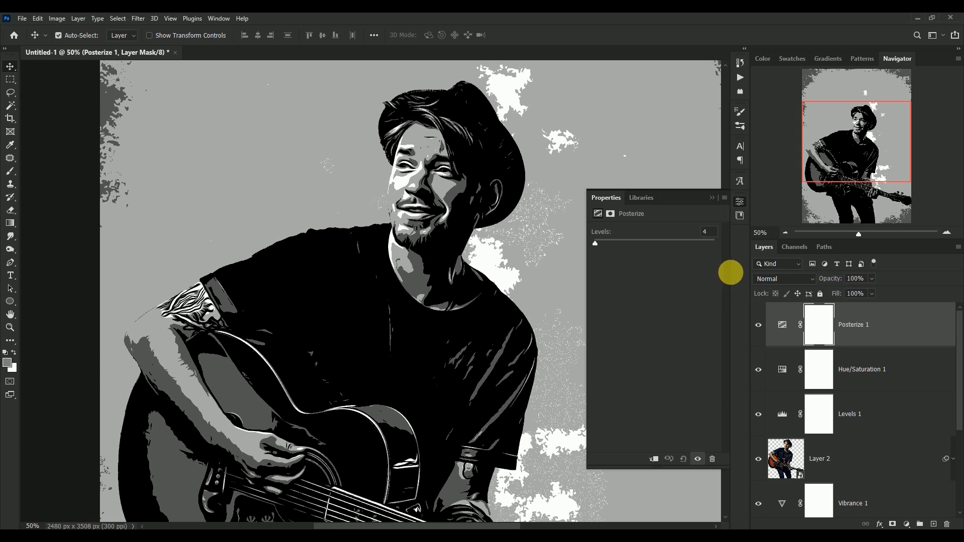
pyautogui.click(709, 197)
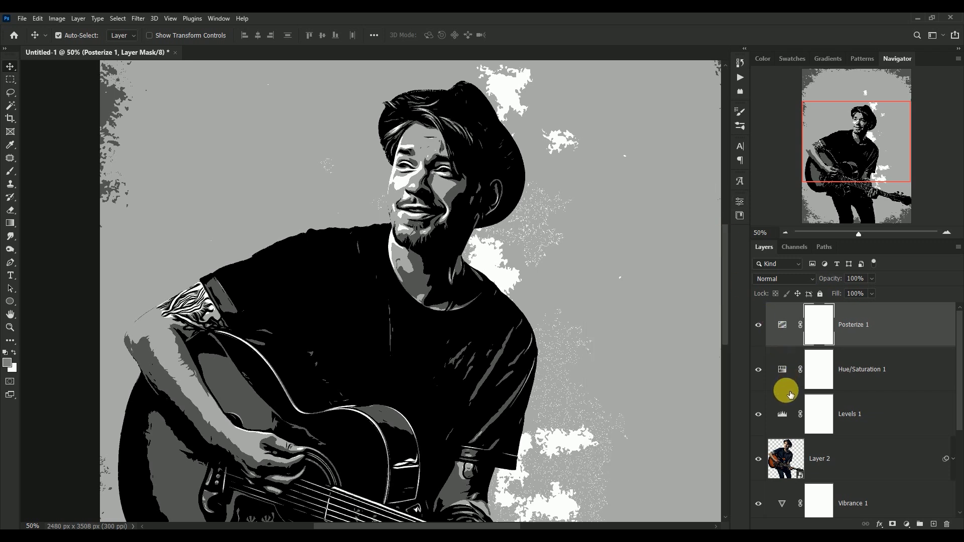
# Set the Levels adjustment layer's midtone input to 0.9 and its white input to 175.
pyautogui.click(789, 416)
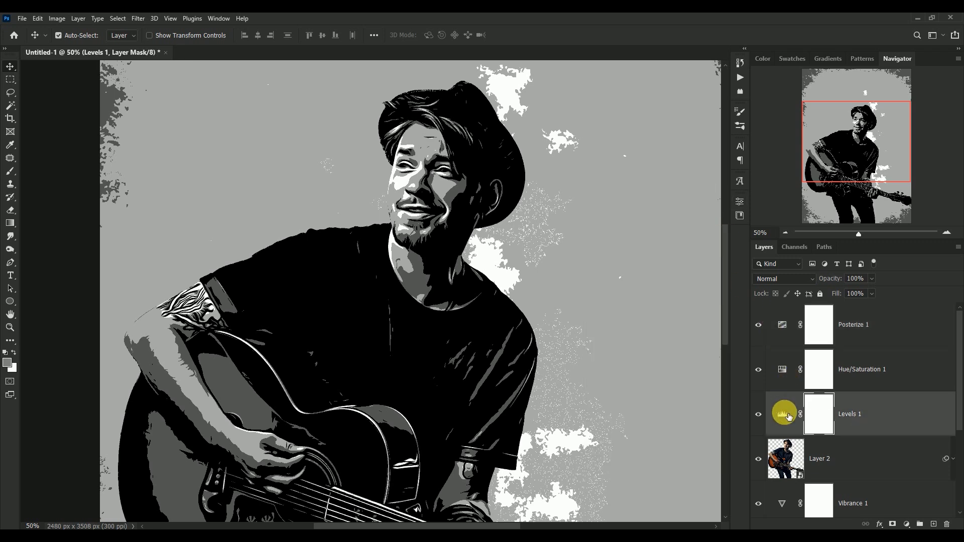
pyautogui.doubleClick(789, 417)
pyautogui.moveTo(669, 318); pyautogui.dragTo(645, 318)
pyautogui.write('0.')
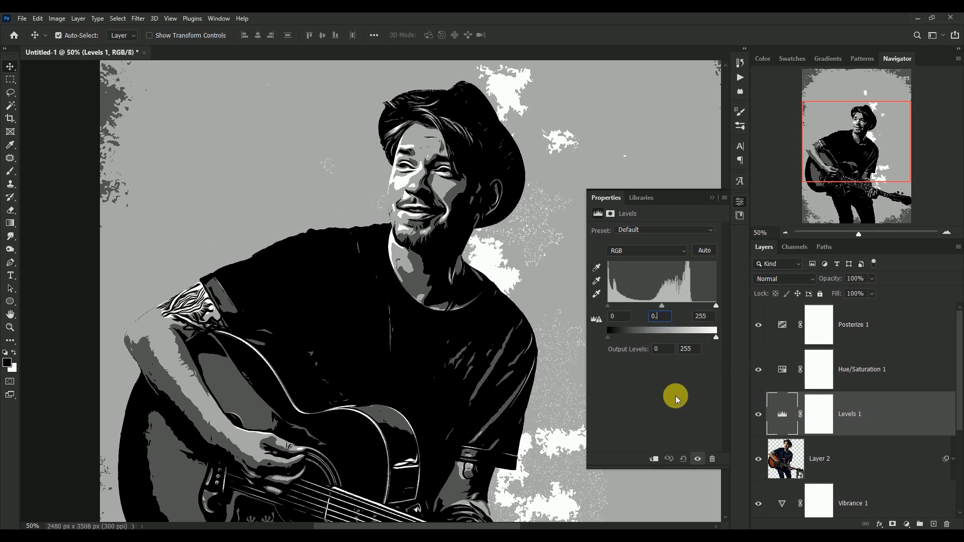
pyautogui.write('90')
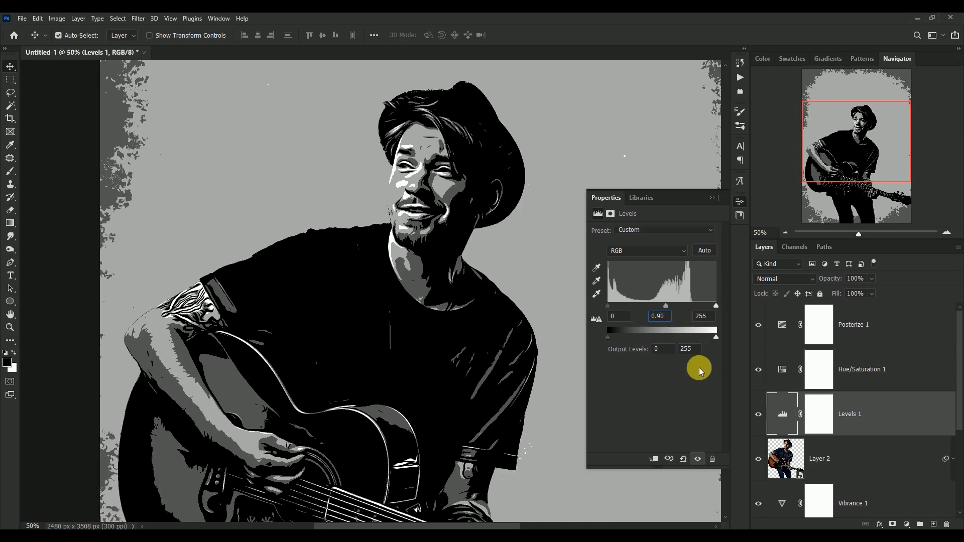
pyautogui.click(695, 317)
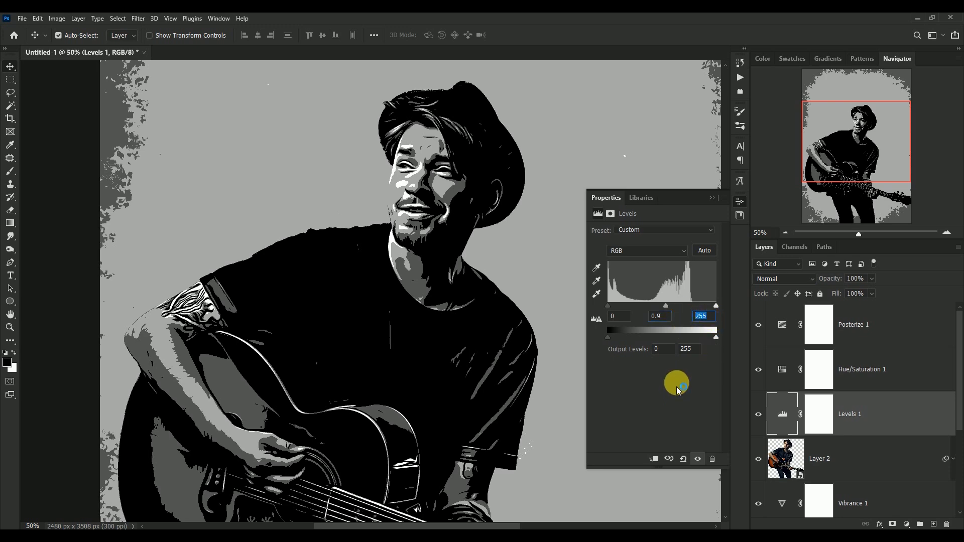
pyautogui.write('175')
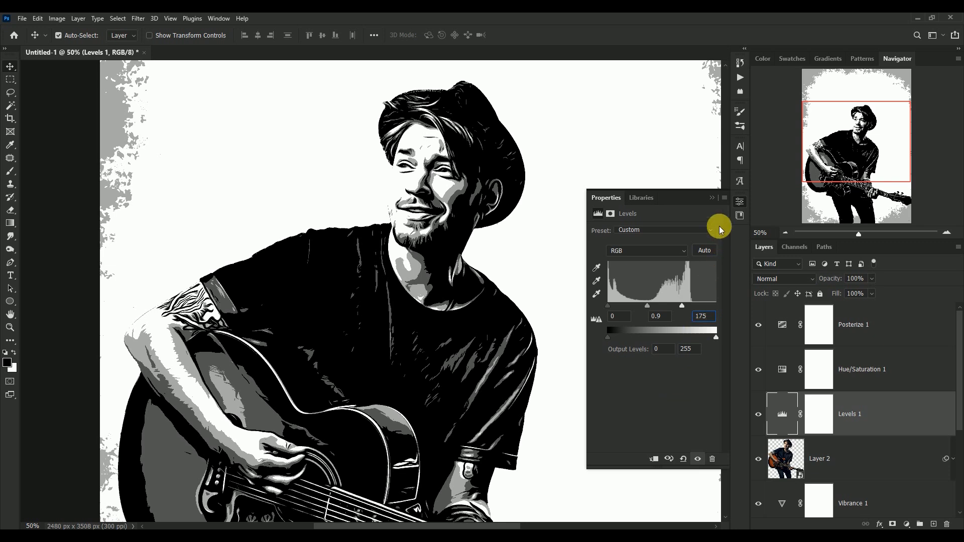
pyautogui.click(713, 200)
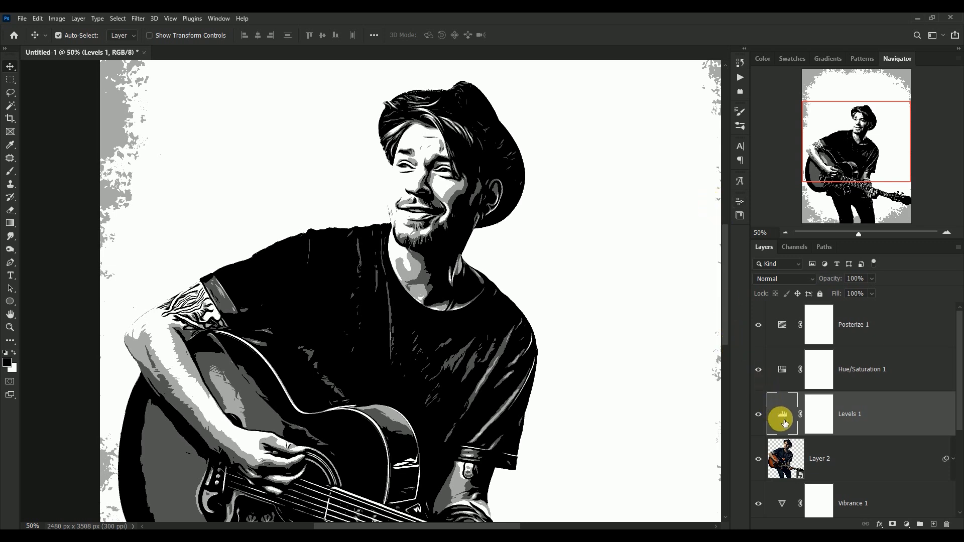
# Create a new layer clipped to the guitarist layer and set its blend mode to Overlay.
pyautogui.click(786, 460)
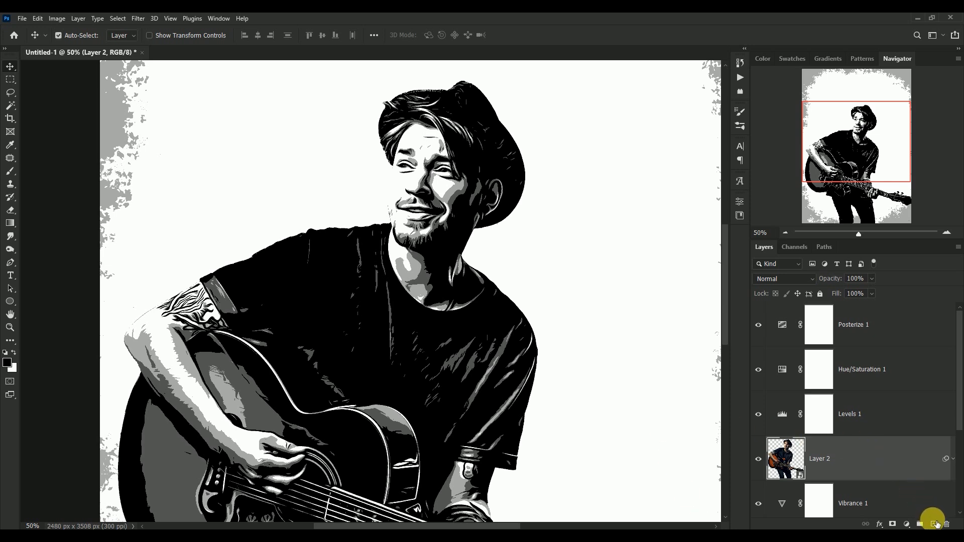
pyautogui.click(935, 523)
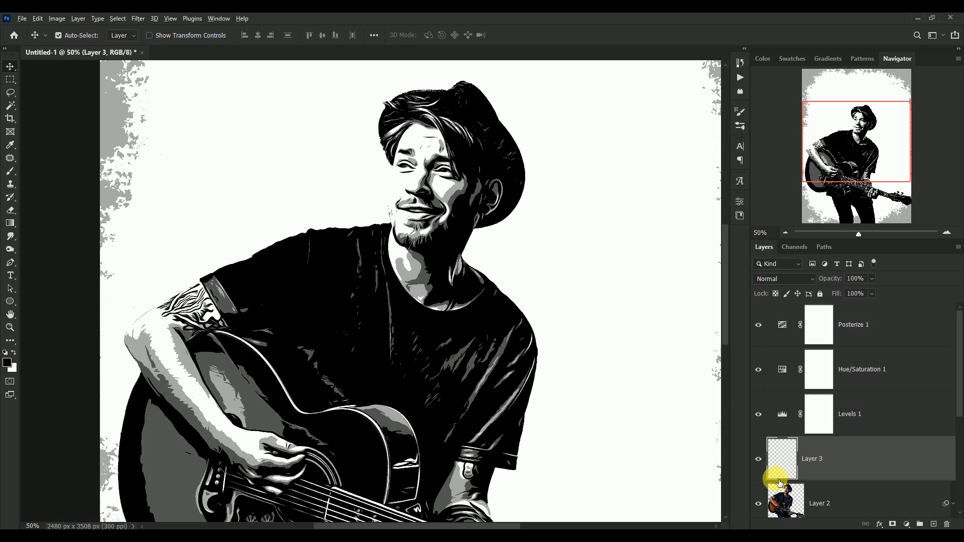
pyautogui.click(780, 277)
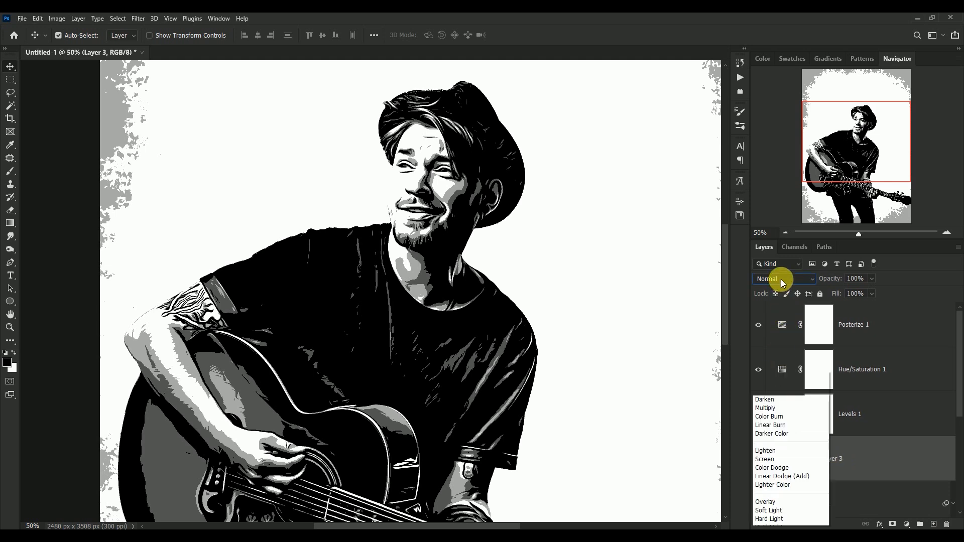
pyautogui.click(790, 385)
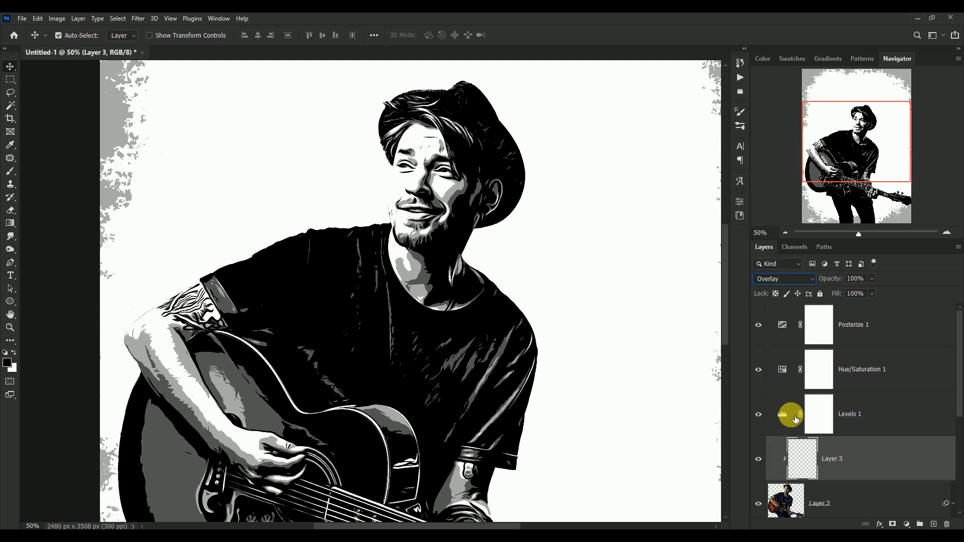
# Brush black and white over the guitarist and guitar on the clipped Overlay layer with a soft 125 px brush at 4% flow.
pyautogui.click(10, 171)
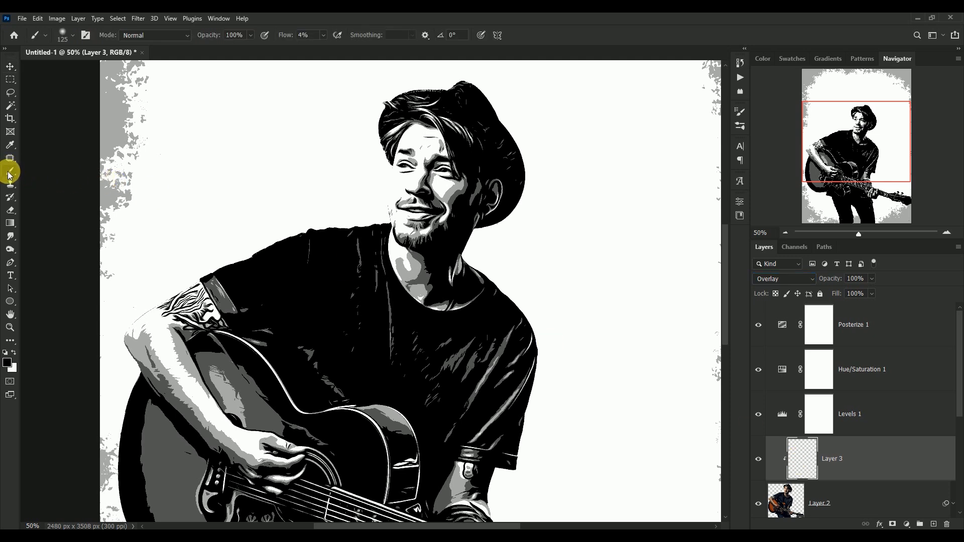
pyautogui.moveTo(356, 293)
pyautogui.mouseDown()
pyautogui.moveTo(433, 293)
pyautogui.moveTo(420, 275)
pyautogui.moveTo(408, 281)
pyautogui.moveTo(418, 286)
pyautogui.moveTo(421, 270)
pyautogui.moveTo(412, 287)
pyautogui.moveTo(405, 271)
pyautogui.moveTo(424, 277)
pyautogui.moveTo(429, 310)
pyautogui.moveTo(417, 291)
pyautogui.moveTo(425, 304)
pyautogui.moveTo(418, 289)
pyautogui.moveTo(422, 297)
pyautogui.moveTo(427, 257)
pyautogui.moveTo(465, 199)
pyautogui.moveTo(424, 298)
pyautogui.moveTo(394, 319)
pyautogui.moveTo(399, 360)
pyautogui.moveTo(405, 339)
pyautogui.moveTo(404, 355)
pyautogui.moveTo(452, 378)
pyautogui.moveTo(465, 344)
pyautogui.mouseUp()
pyautogui.press('x')
pyautogui.press('x')
pyautogui.moveTo(256, 389)
pyautogui.mouseDown()
pyautogui.moveTo(261, 413)
pyautogui.moveTo(248, 391)
pyautogui.moveTo(280, 426)
pyautogui.moveTo(233, 383)
pyautogui.moveTo(261, 414)
pyautogui.moveTo(264, 400)
pyautogui.moveTo(273, 410)
pyautogui.moveTo(256, 379)
pyautogui.moveTo(277, 409)
pyautogui.moveTo(255, 376)
pyautogui.moveTo(270, 399)
pyautogui.moveTo(263, 372)
pyautogui.moveTo(182, 363)
pyautogui.moveTo(197, 394)
pyautogui.moveTo(172, 351)
pyautogui.moveTo(244, 450)
pyautogui.moveTo(166, 343)
pyautogui.moveTo(209, 422)
pyautogui.moveTo(191, 387)
pyautogui.moveTo(217, 426)
pyautogui.moveTo(264, 459)
pyautogui.moveTo(441, 450)
pyautogui.moveTo(488, 437)
pyautogui.moveTo(532, 310)
pyautogui.moveTo(541, 321)
pyautogui.moveTo(526, 359)
pyautogui.moveTo(505, 366)
pyautogui.moveTo(513, 355)
pyautogui.moveTo(503, 368)
pyautogui.moveTo(514, 352)
pyautogui.moveTo(460, 294)
pyautogui.moveTo(438, 317)
pyautogui.moveTo(515, 221)
pyautogui.moveTo(492, 196)
pyautogui.moveTo(460, 248)
pyautogui.moveTo(462, 424)
pyautogui.mouseUp()
pyautogui.press('x')
pyautogui.press('x')
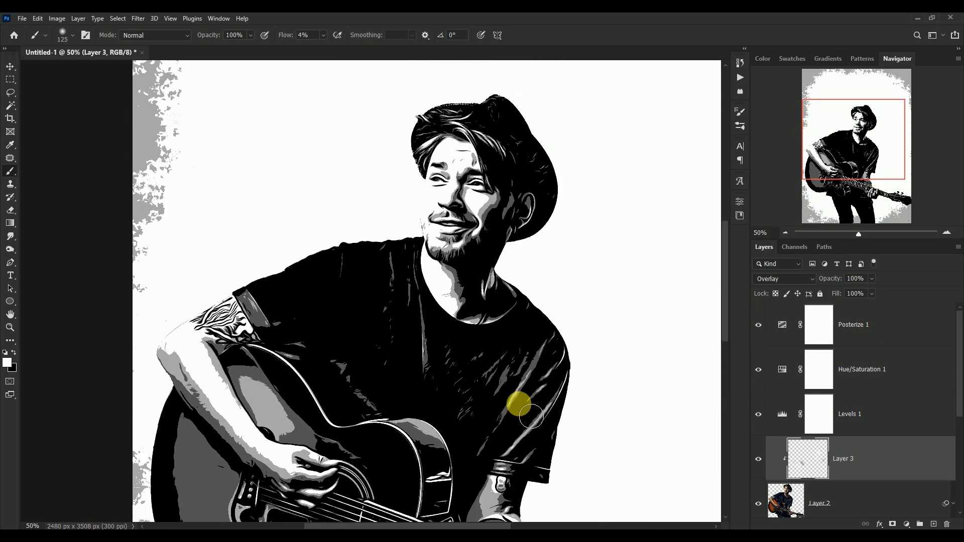
# Merge the guitarist layer, its clipped Overlay layer and the Levels, Hue/Saturation and Posterize adjustment layers into one layer.
pyautogui.click(11, 66)
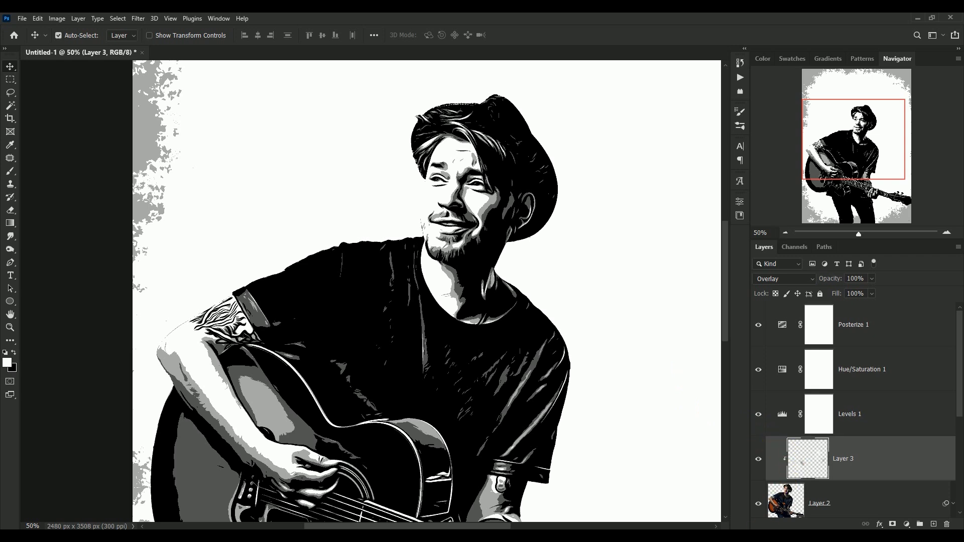
pyautogui.click(775, 506)
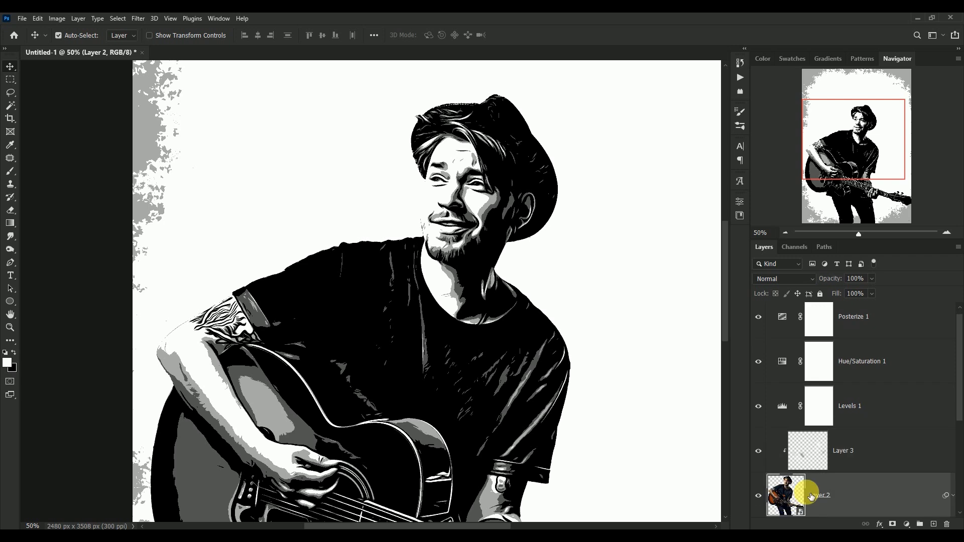
pyautogui.moveTo(961, 399); pyautogui.dragTo(960, 379)
pyautogui.keyDown('shift'); pyautogui.click(910, 327); pyautogui.keyUp('shift')
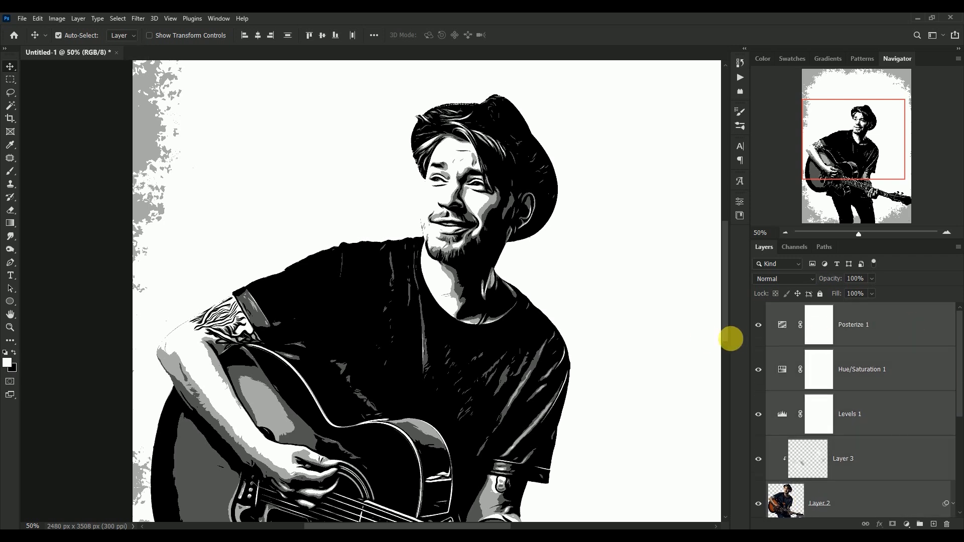
pyautogui.press('ctrl')
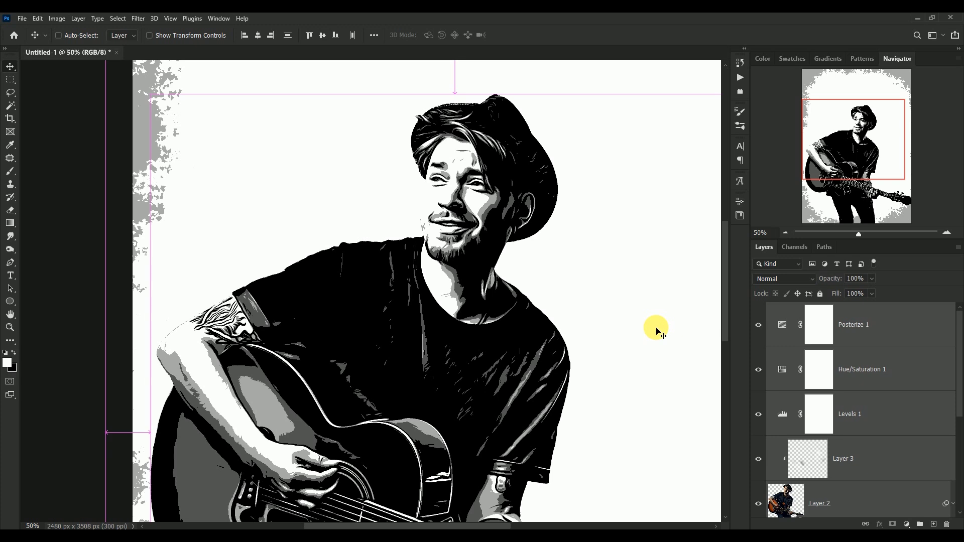
pyautogui.hotkey('ctrl', 'e')
pyautogui.moveTo(497, 286); pyautogui.dragTo(463, 289)
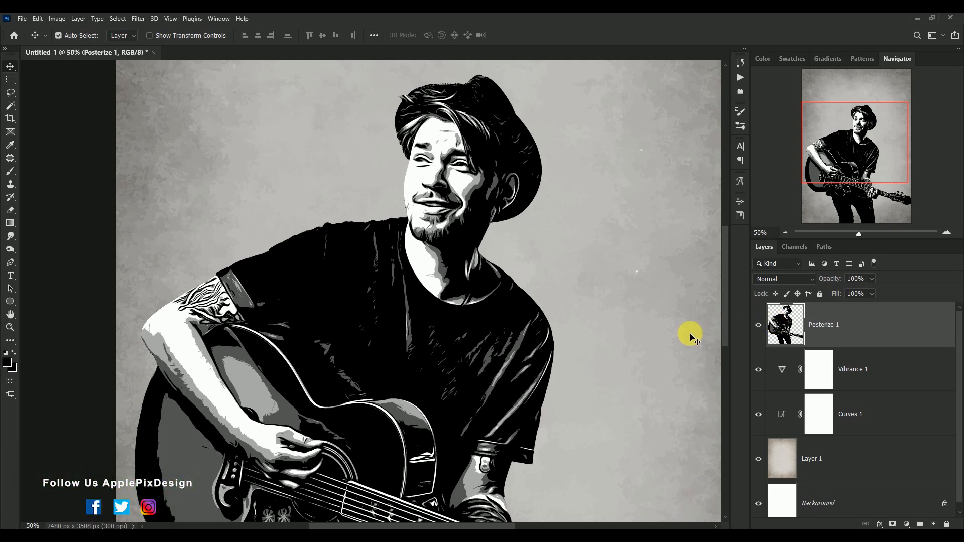
# Select the black areas of the merged guitarist with Color Range, using sampled colors and a fuzziness of 0.
pyautogui.click(118, 18)
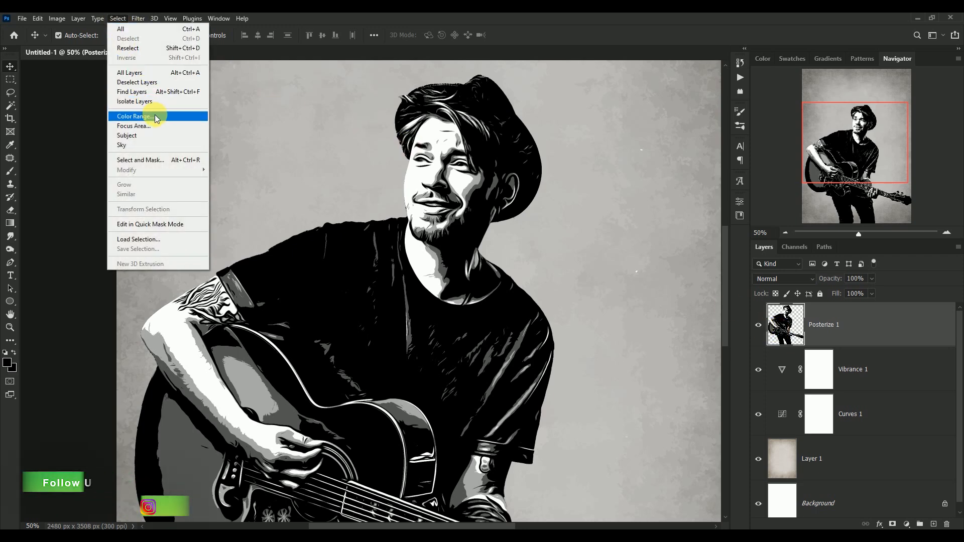
pyautogui.click(154, 117)
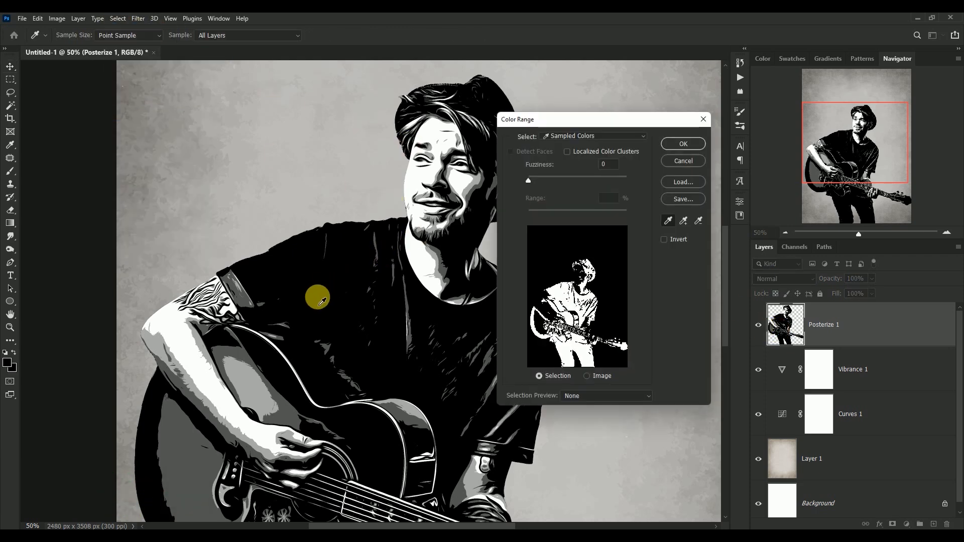
pyautogui.click(683, 150)
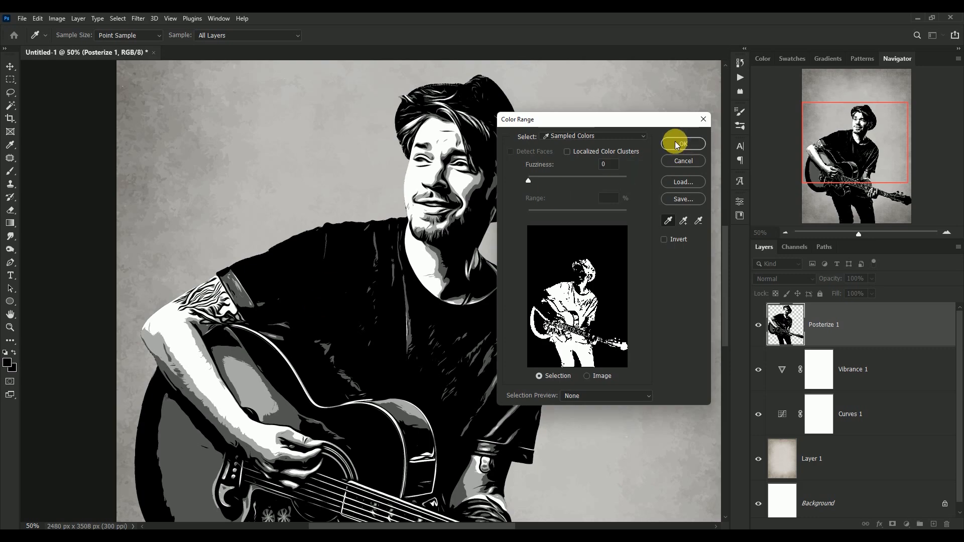
# Convert the selection into a work path with a tolerance of 3 pixels.
pyautogui.click(10, 92)
pyautogui.rightClick(440, 195)
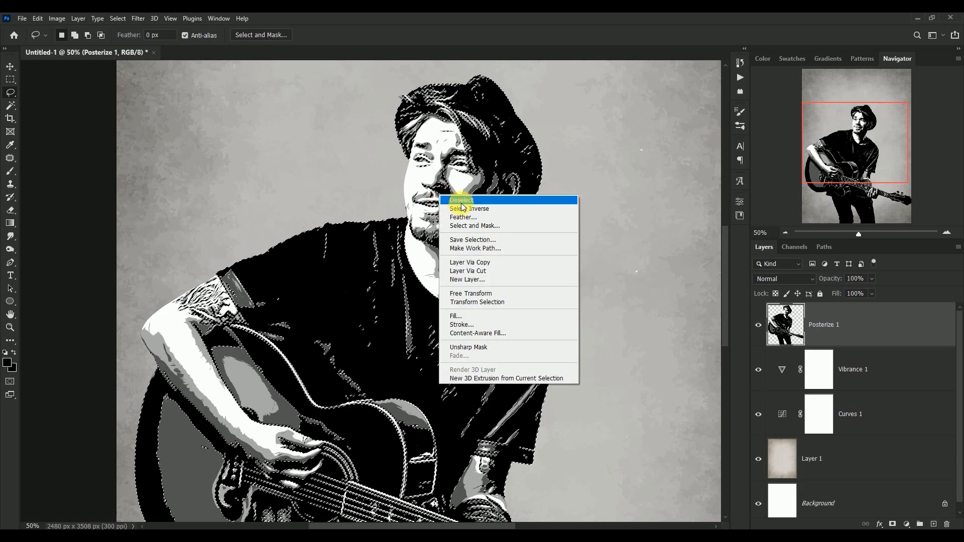
pyautogui.click(527, 248)
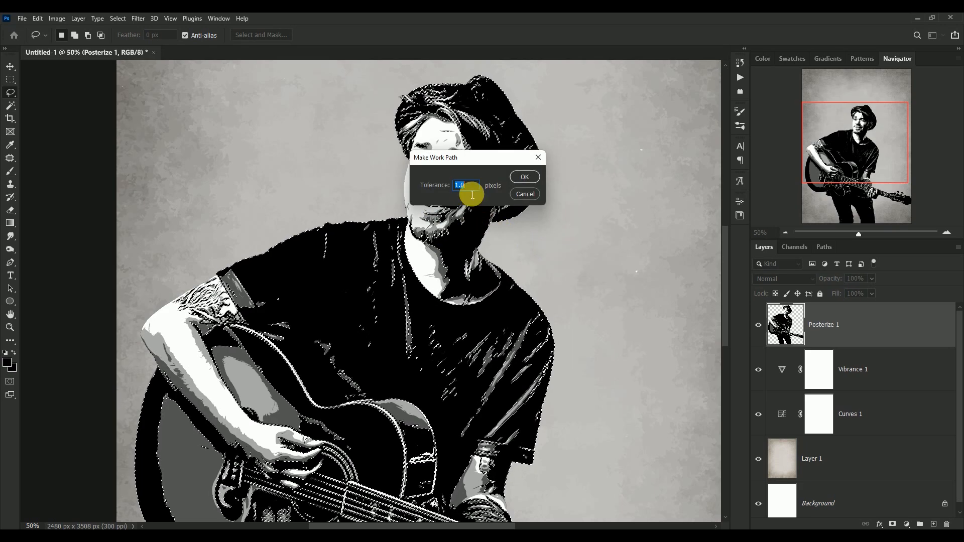
pyautogui.write('3')
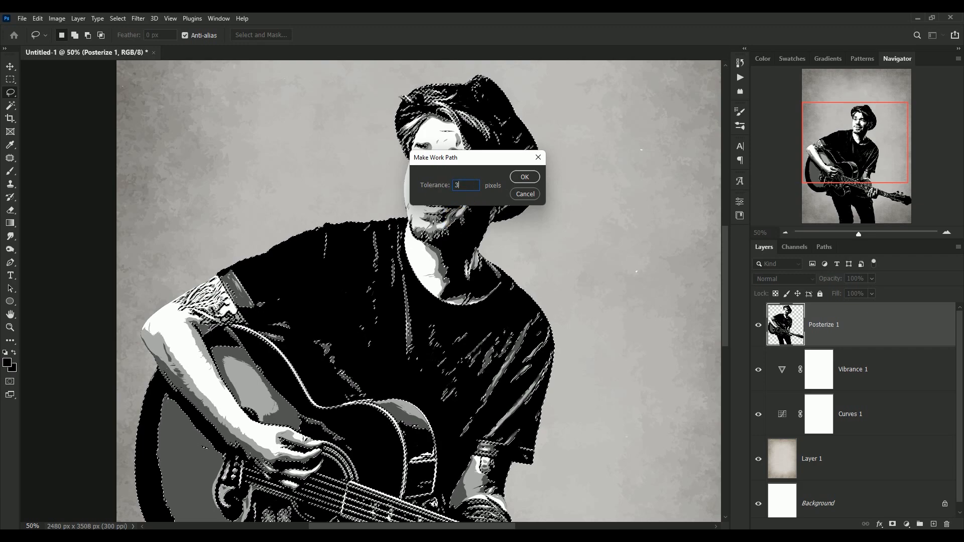
pyautogui.click(522, 178)
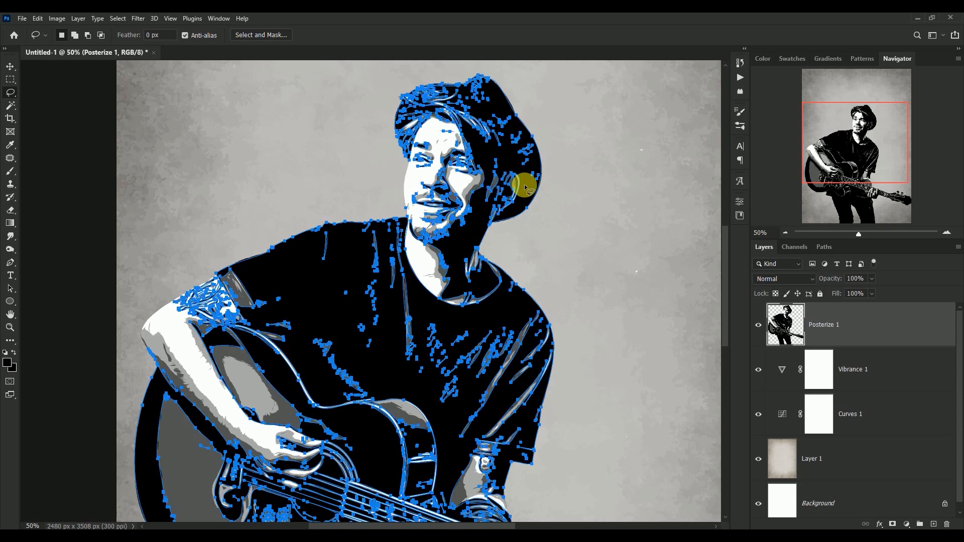
# Create a black Solid Color fill layer from the work path above the merged guitarist layer.
pyautogui.click(906, 523)
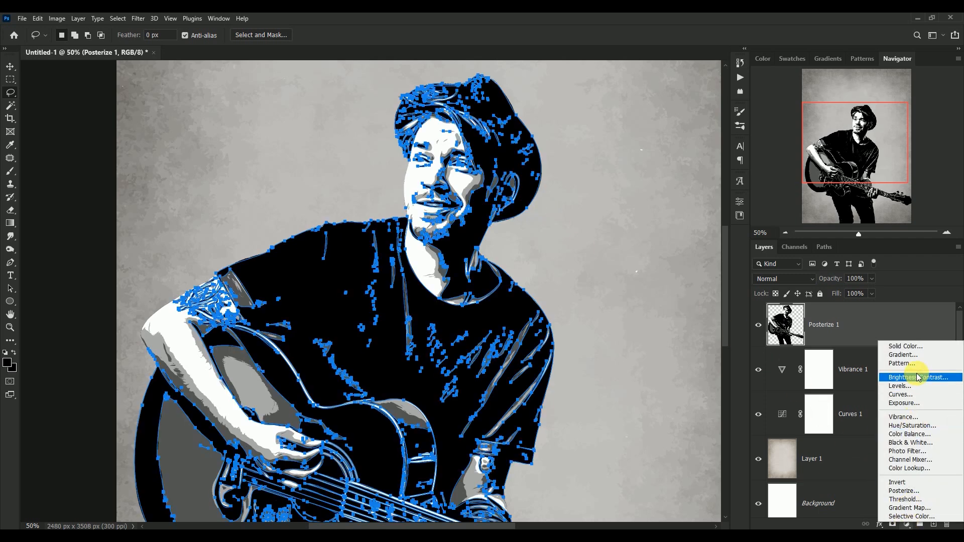
pyautogui.click(914, 345)
pyautogui.moveTo(613, 271); pyautogui.dragTo(598, 305)
pyautogui.click(828, 155)
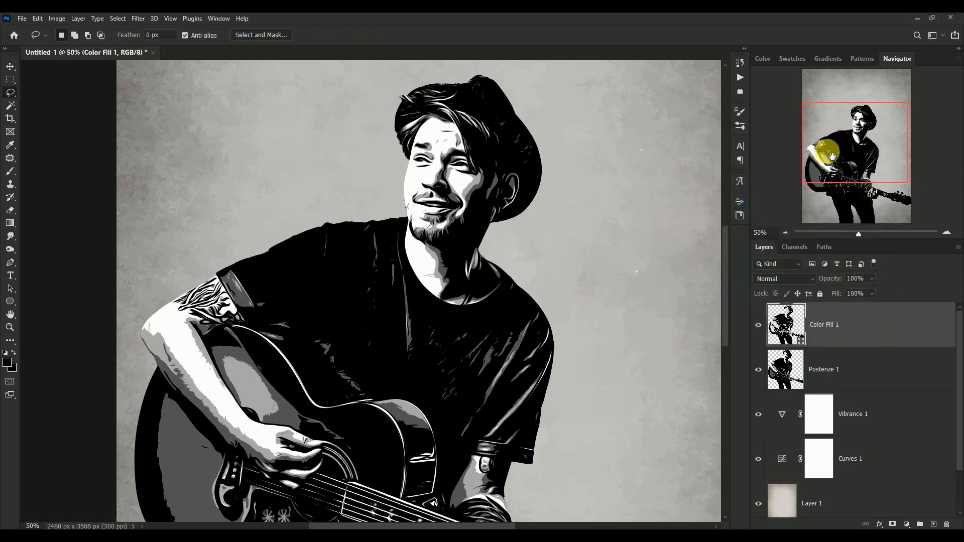
# Delete the Color Fill 1 layer above the merged guitarist and return to the Move tool.
pyautogui.click(758, 325)
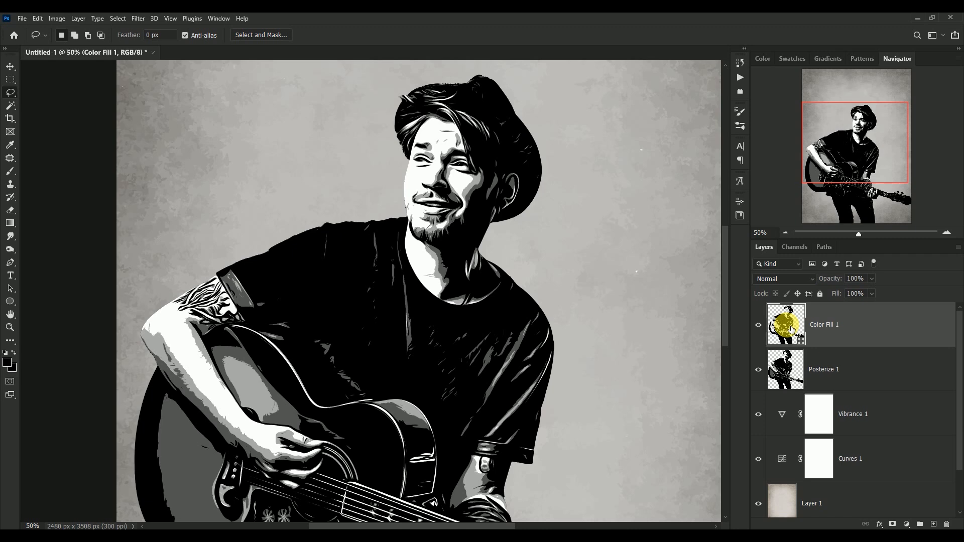
pyautogui.press('Delete')
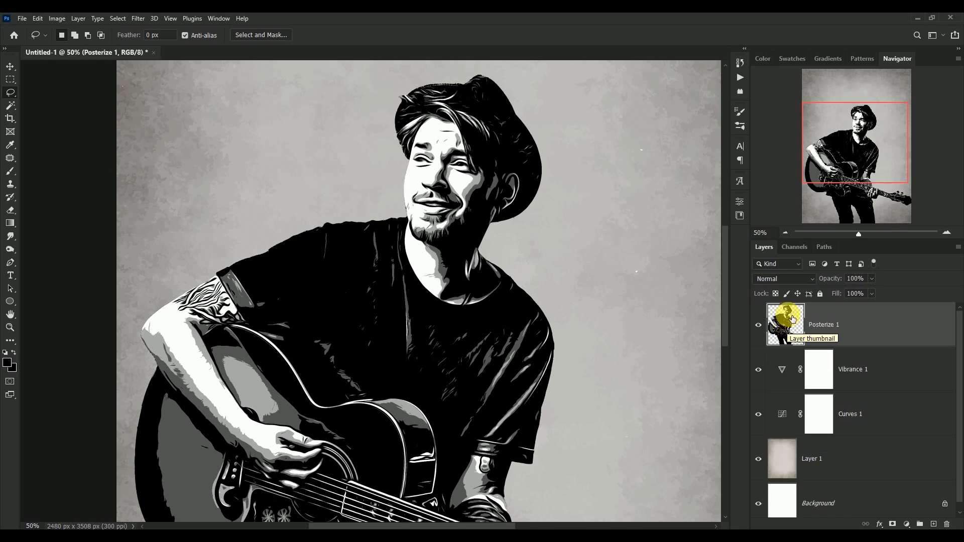
pyautogui.click(9, 66)
# Play the Run action from the vector set on the merged guitarist layer.
pyautogui.scroll(1, 688, 107)
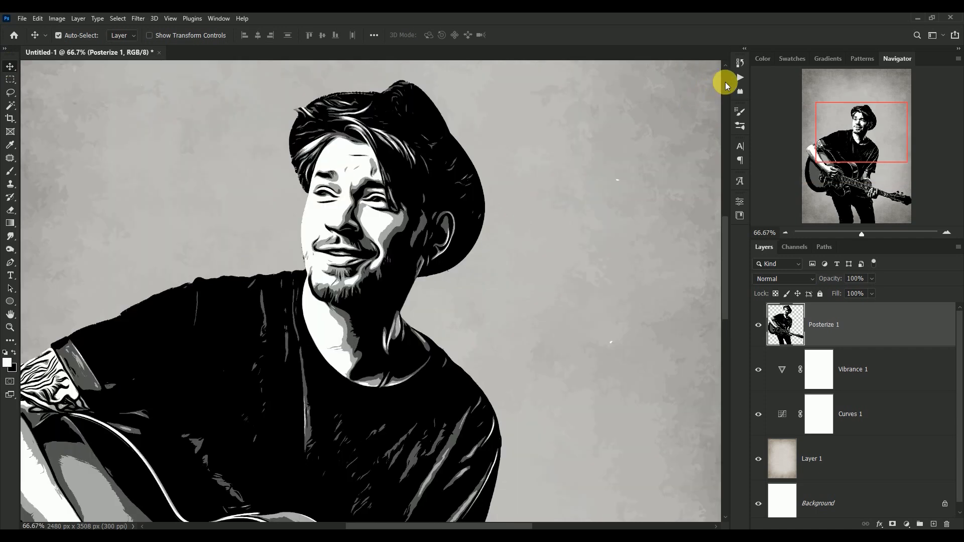
pyautogui.click(738, 78)
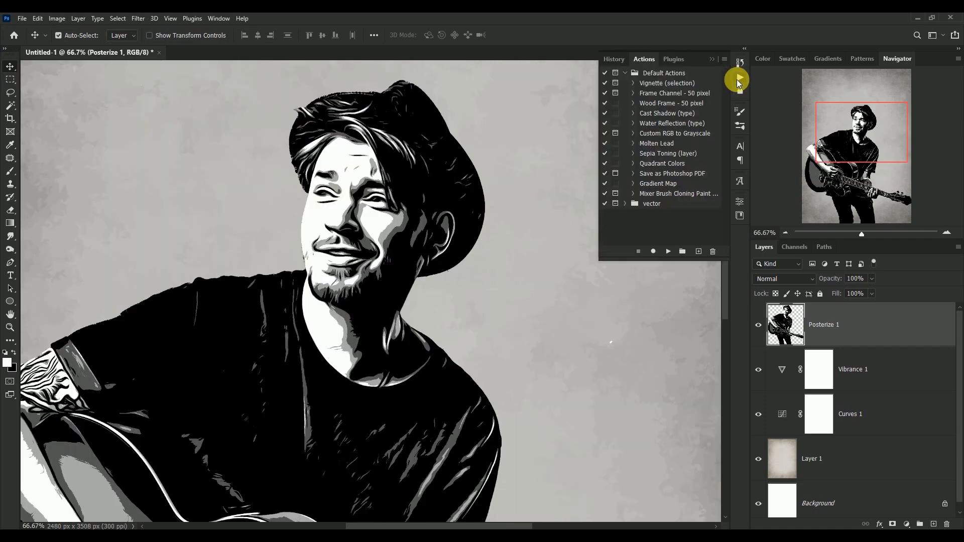
pyautogui.click(639, 207)
pyautogui.click(628, 205)
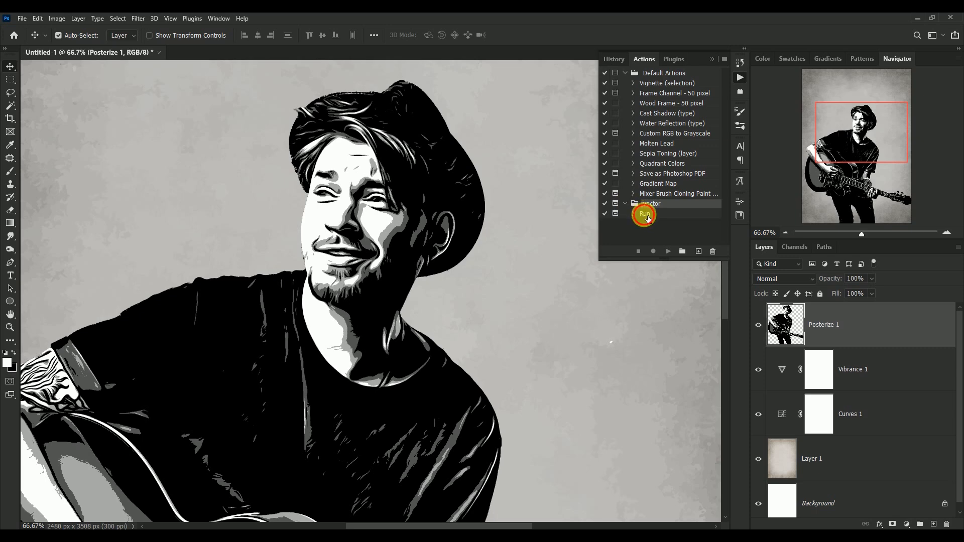
pyautogui.click(646, 215)
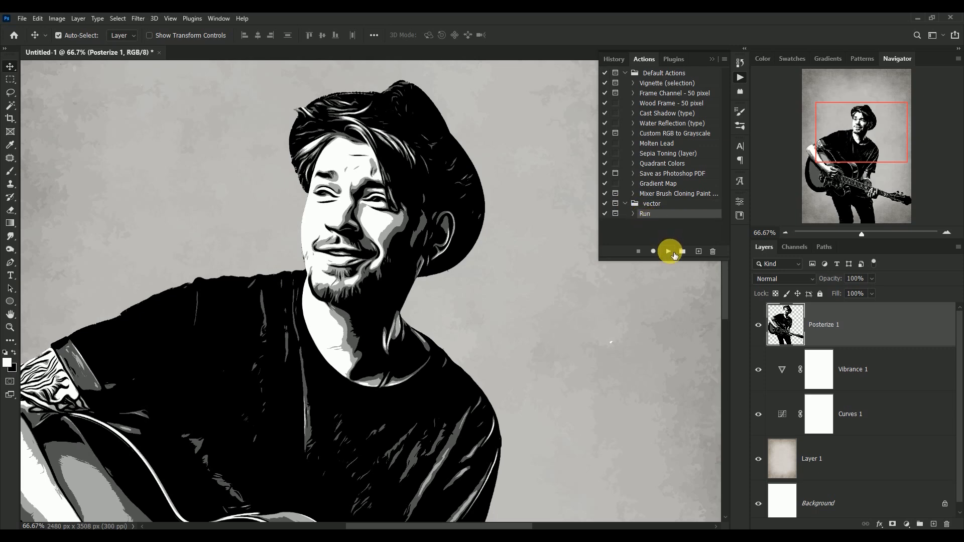
pyautogui.moveTo(787, 330); pyautogui.dragTo(679, 270)
pyautogui.click(669, 252)
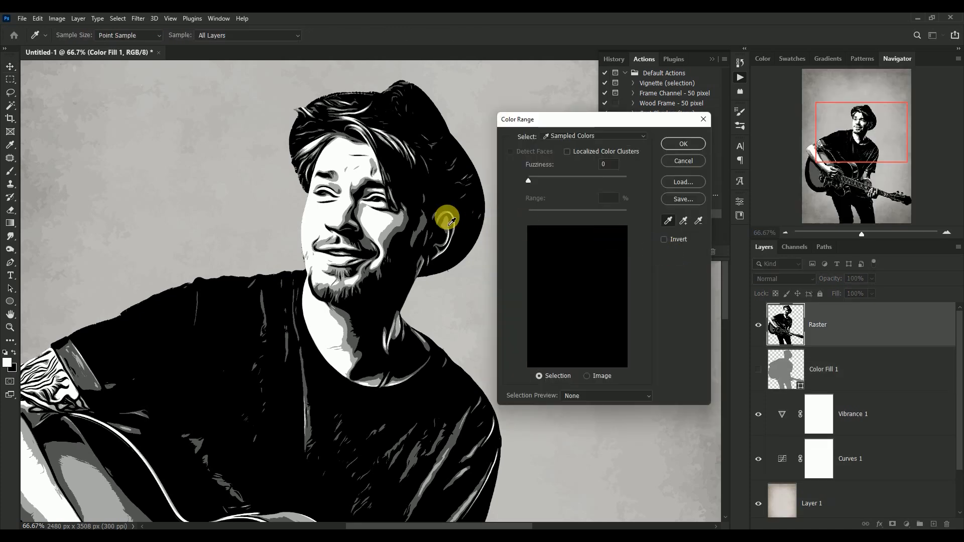
# Sample the white skin area and the light gray tone for the action's first two color ranges at fuzziness 0.
pyautogui.click(382, 228)
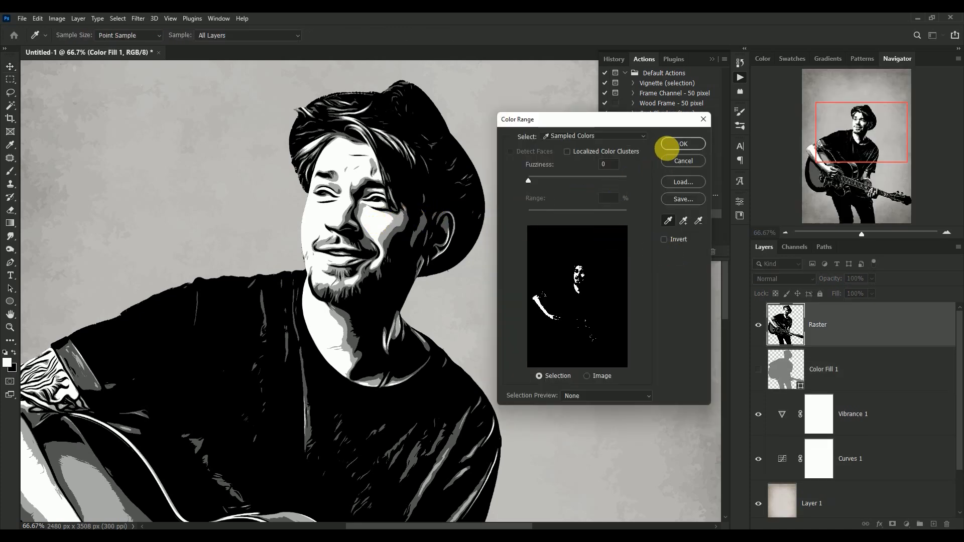
pyautogui.click(669, 145)
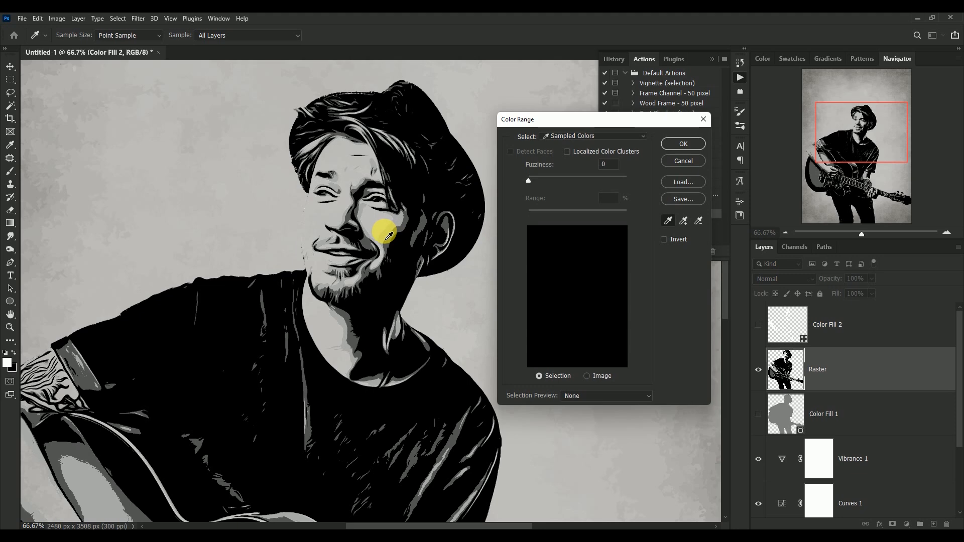
pyautogui.click(666, 145)
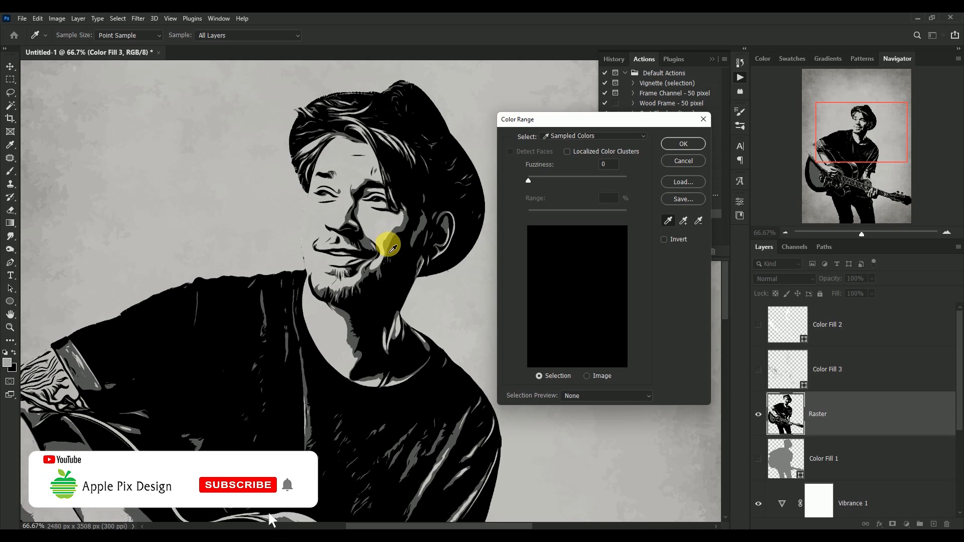
# Sample the dark gray and black tones for the action's next color ranges at fuzziness 0, and dismiss the following Color Range request.
pyautogui.click(391, 248)
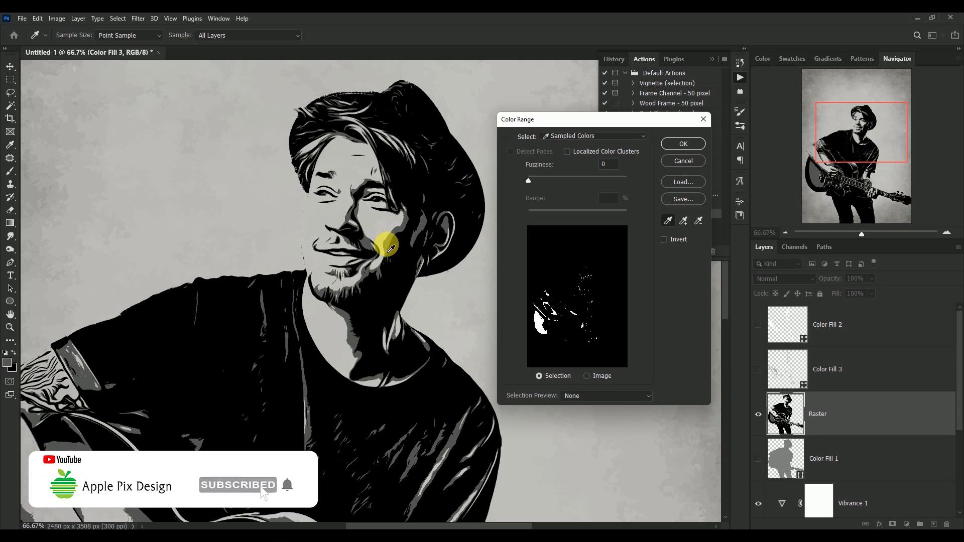
pyautogui.click(692, 145)
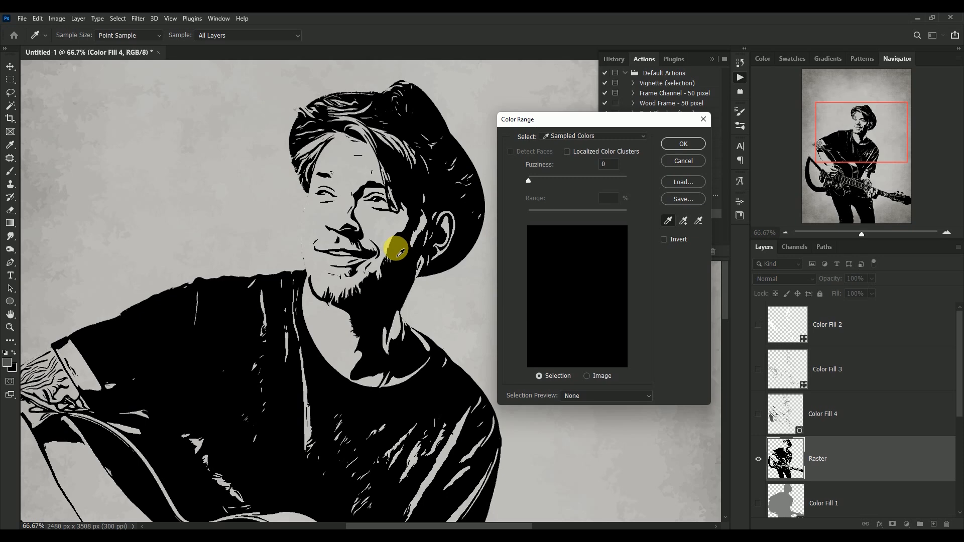
pyautogui.click(402, 260)
pyautogui.click(683, 144)
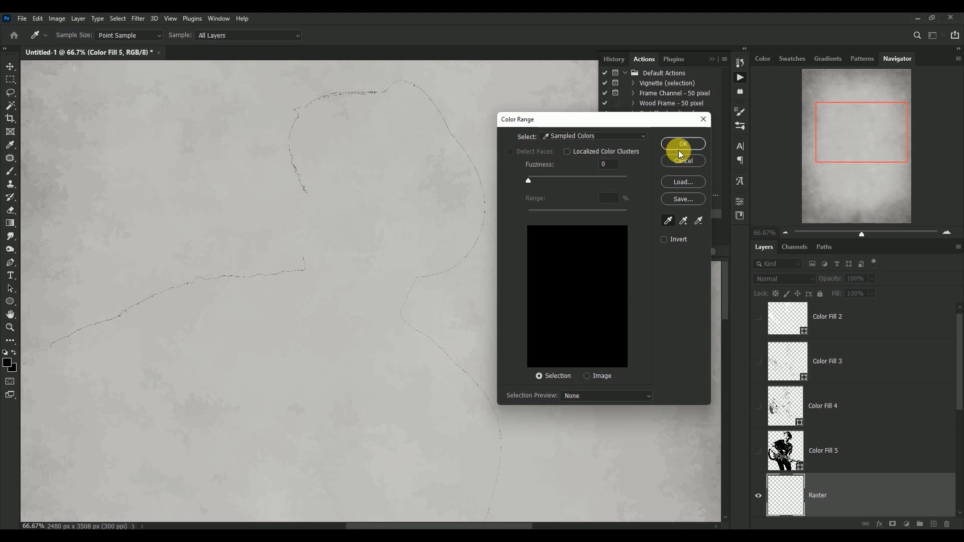
pyautogui.click(703, 119)
pyautogui.click(738, 80)
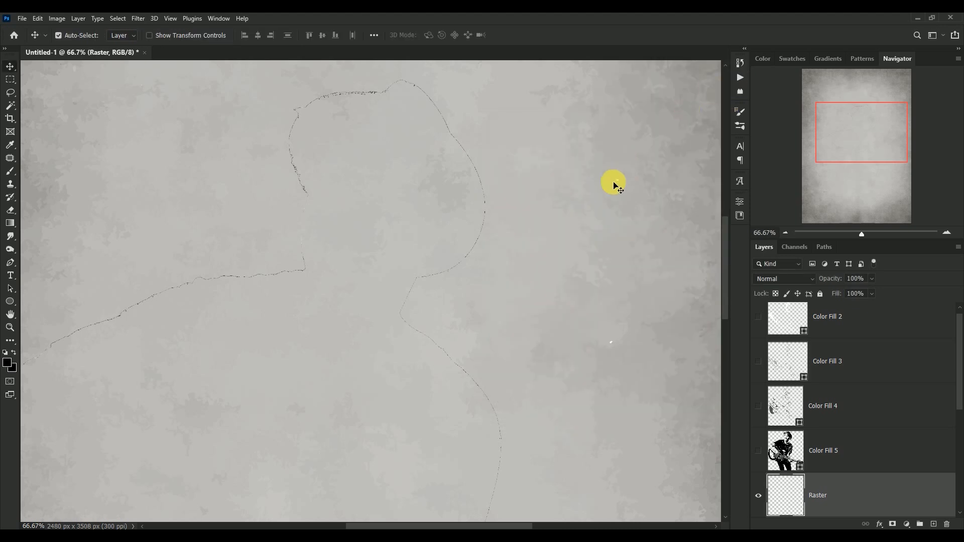
# Erase the leftover outline traces on the Raster layer with a 300 px eraser, and delete that layer.
pyautogui.hotkey('ctrl', '-')
pyautogui.hotkey('ctrl', '-')
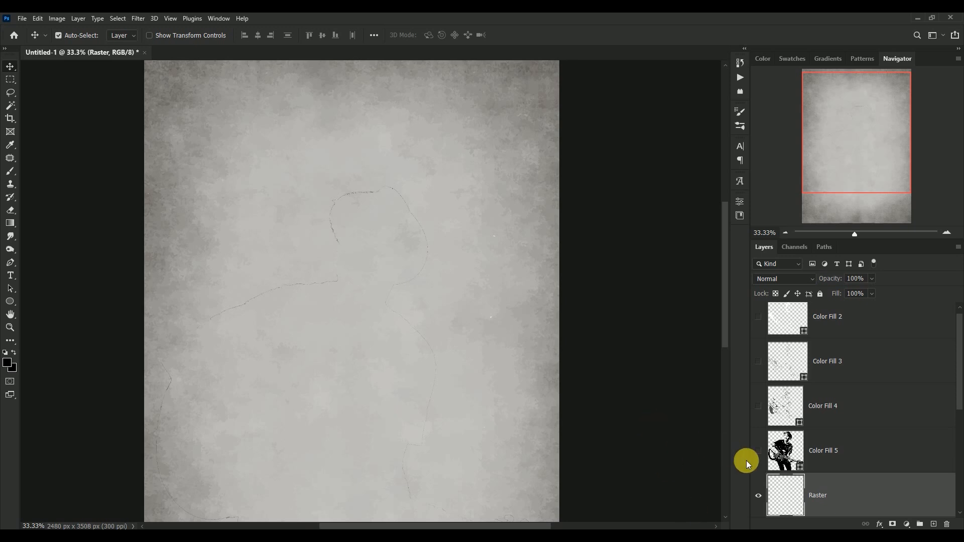
pyautogui.click(10, 210)
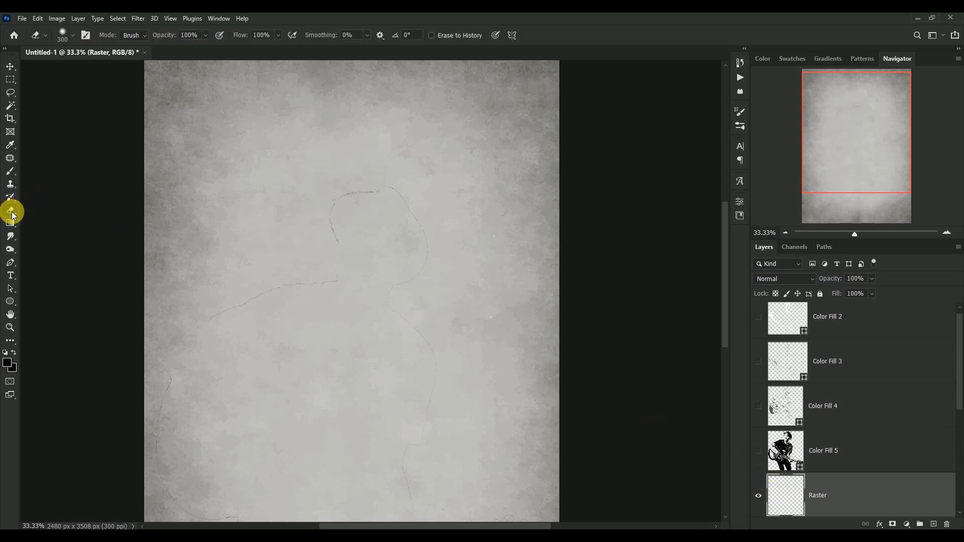
pyautogui.moveTo(335, 207)
pyautogui.mouseDown()
pyautogui.moveTo(340, 244)
pyautogui.moveTo(292, 284)
pyautogui.moveTo(234, 305)
pyautogui.moveTo(176, 376)
pyautogui.moveTo(161, 450)
pyautogui.moveTo(198, 507)
pyautogui.moveTo(428, 514)
pyautogui.moveTo(409, 441)
pyautogui.moveTo(439, 352)
pyautogui.moveTo(463, 376)
pyautogui.moveTo(427, 338)
pyautogui.moveTo(452, 271)
pyautogui.moveTo(414, 210)
pyautogui.mouseUp()
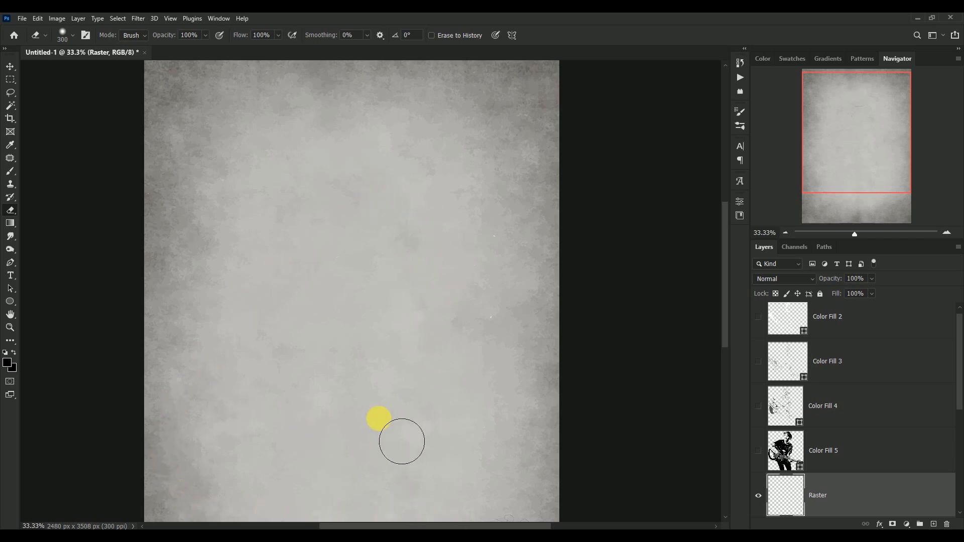
pyautogui.click(10, 66)
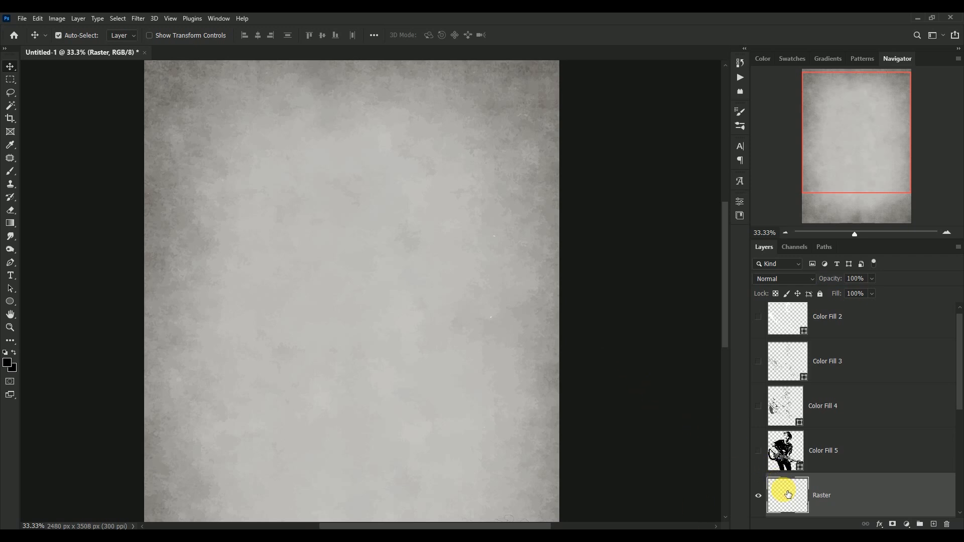
pyautogui.hotkey('ctrl', 'z')
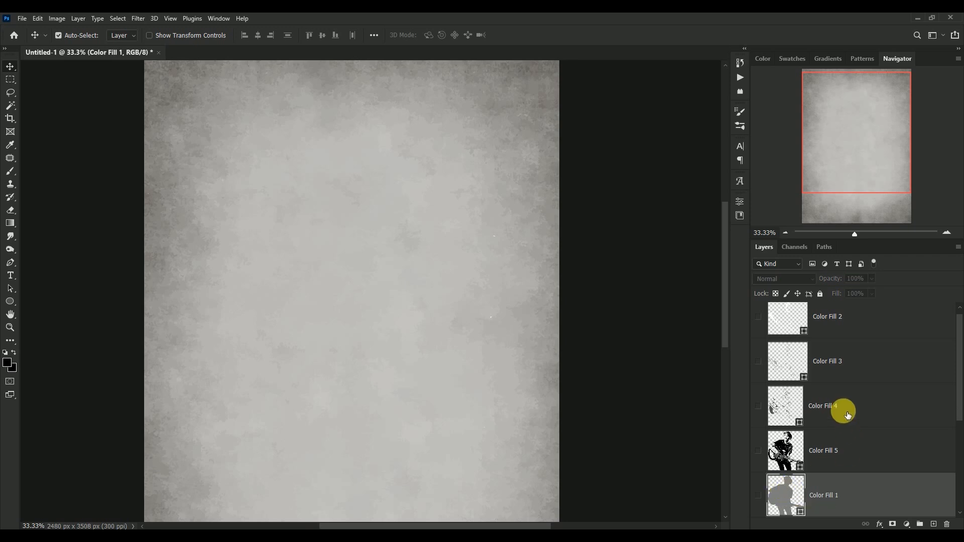
# Delete the Color Fill 1, Color Fill 2, Color Fill 3 and Color Fill 4 shape layers, keeping only Color Fill 5 above the adjustments.
pyautogui.moveTo(952, 394)
pyautogui.mouseDown()
pyautogui.moveTo(957, 421)
pyautogui.moveTo(956, 387)
pyautogui.mouseUp()
pyautogui.press('Delete')
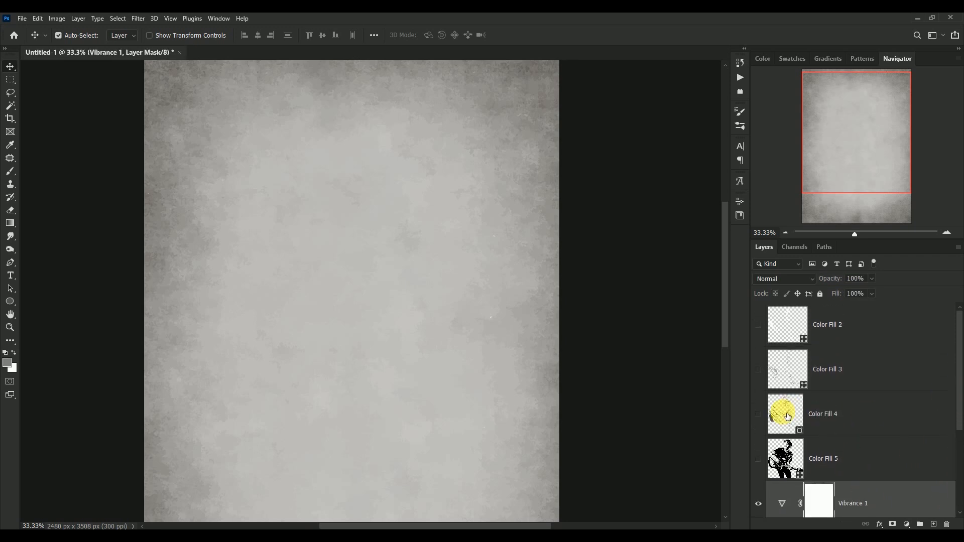
pyautogui.click(798, 397)
pyautogui.press('Delete')
pyautogui.scroll(-1, 793, 373)
pyautogui.click(792, 324)
pyautogui.press('Delete')
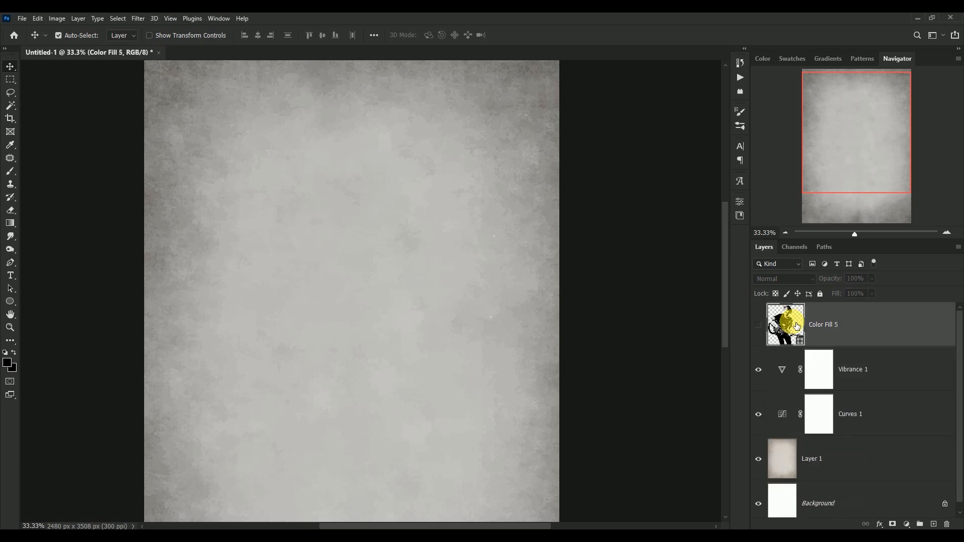
# Make the black Color Fill 5 layer visible and check the guitarist artwork over the paper texture.
pyautogui.click(759, 326)
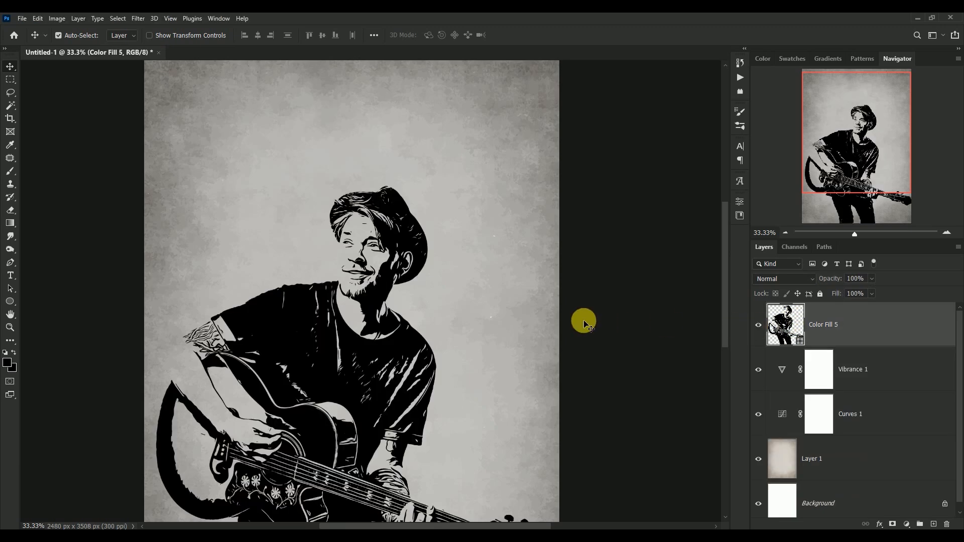
pyautogui.hotkey('ctrl', '0')
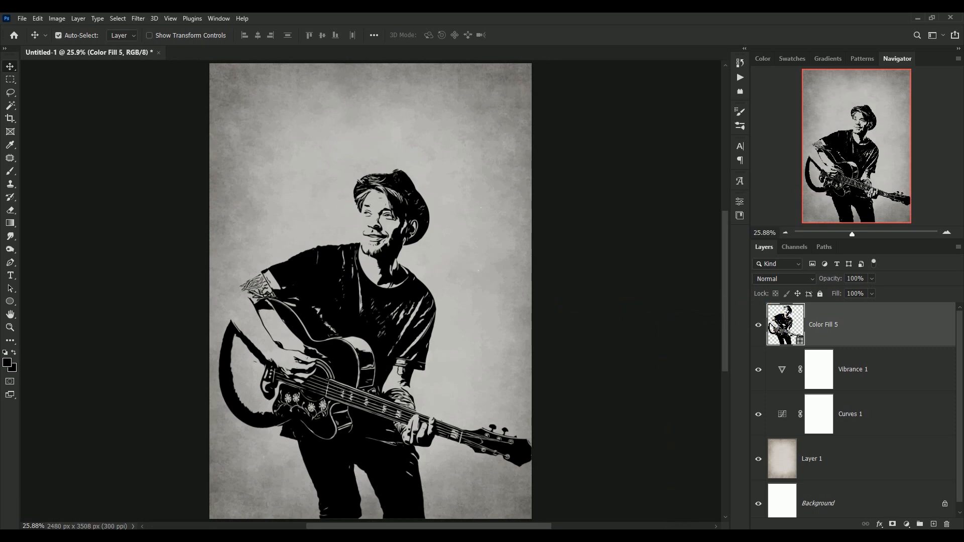
pyautogui.hotkey('ctrl', '+')
pyautogui.hotkey('ctrl', '+')
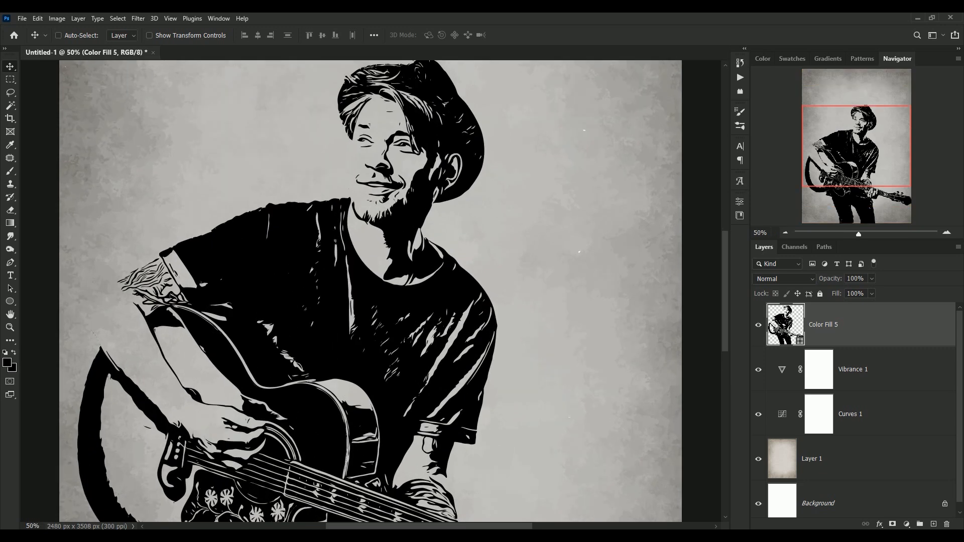
pyautogui.hotkey('ctrl', '0')
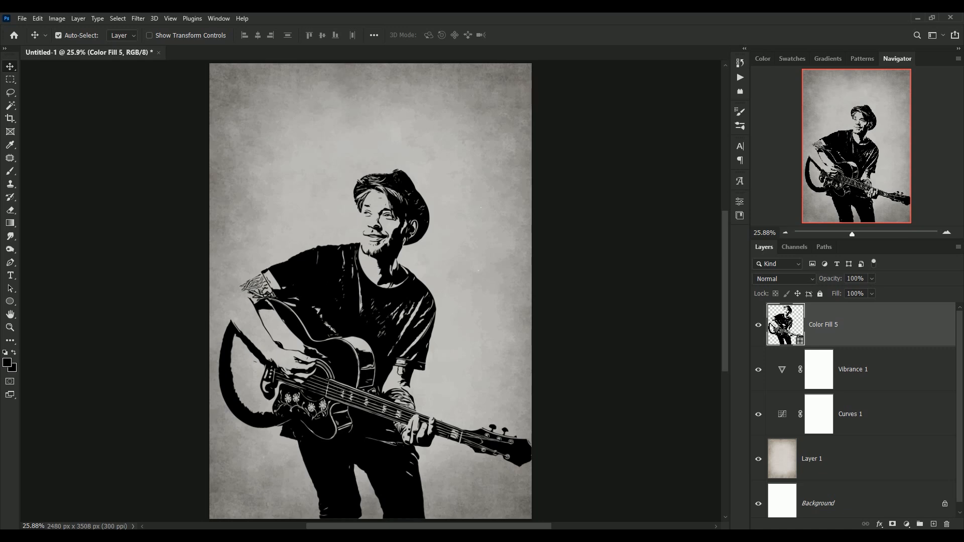